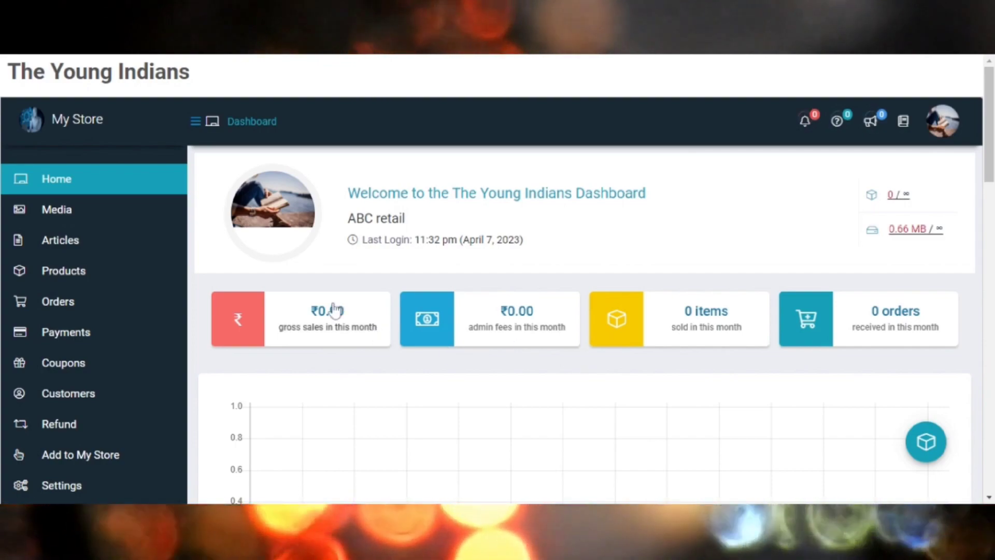
Start a new product entry in the store, keeping Simple Product as the product type.
mouse_move(77, 275)
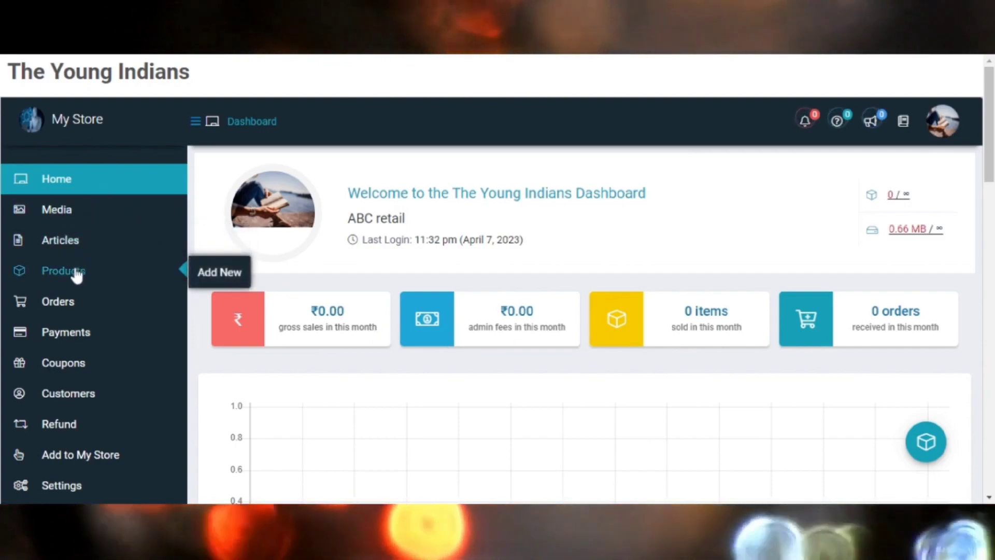
click(223, 275)
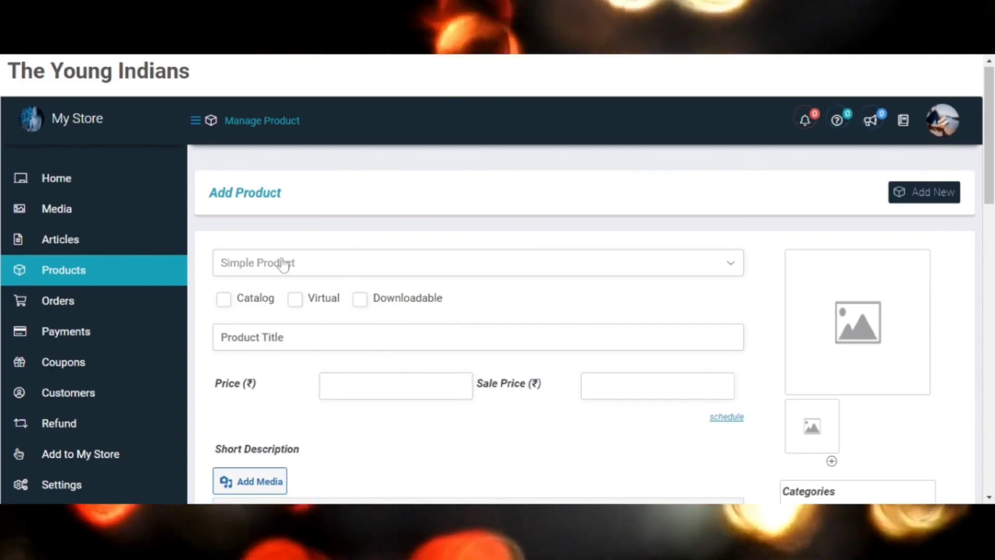
click(324, 265)
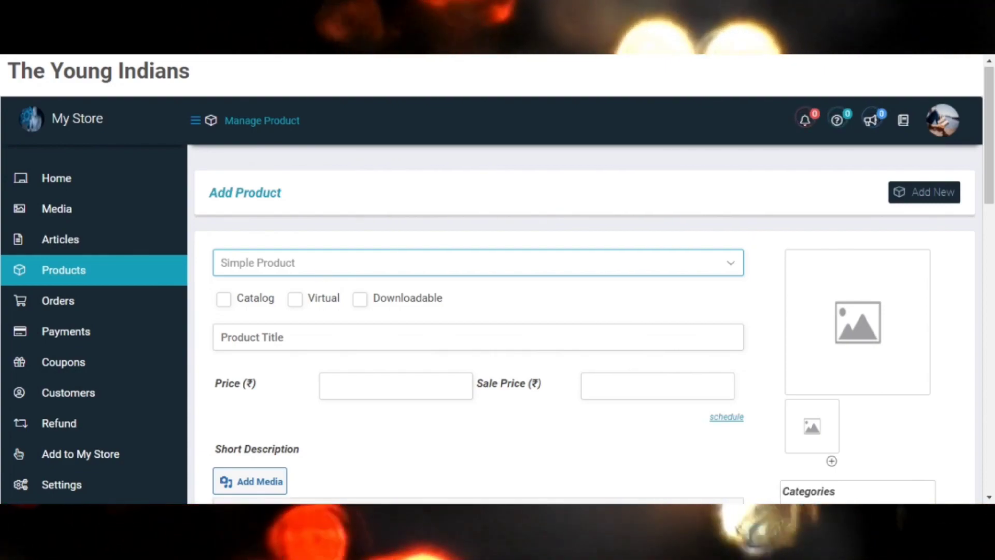
scroll(324, 269, down, 2)
scroll(304, 234, down, 1)
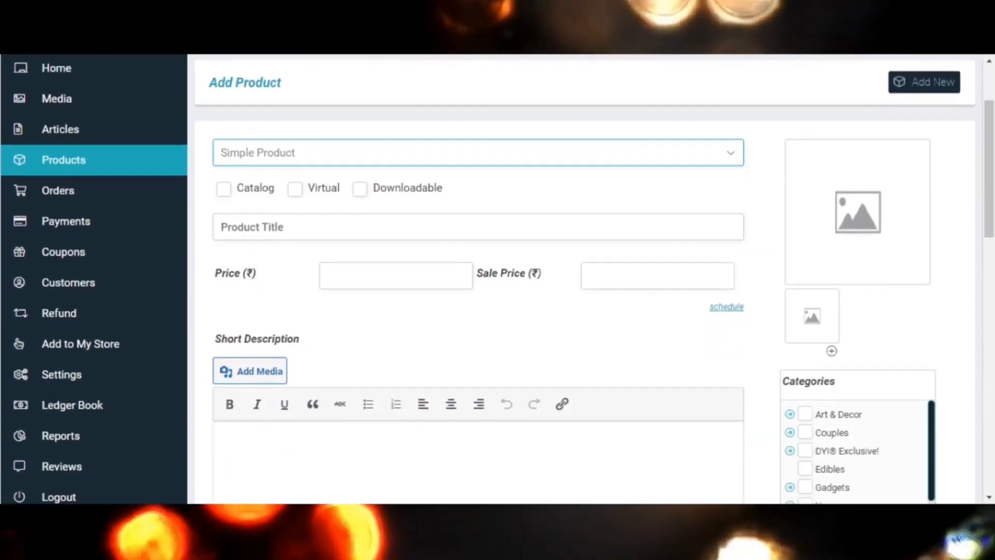
Enter "Rich Dad Poor Dad Book" as the product title.
click(290, 214)
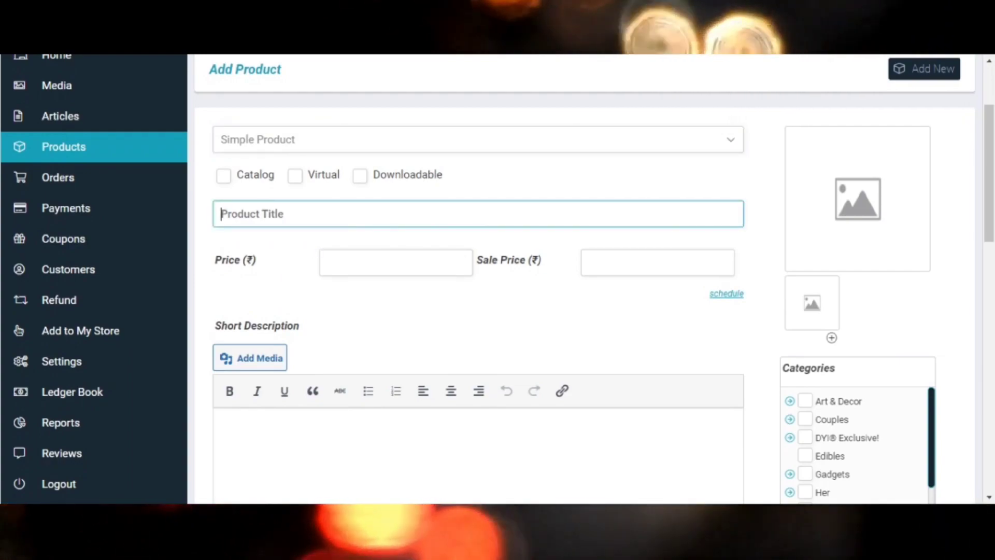
text(R)
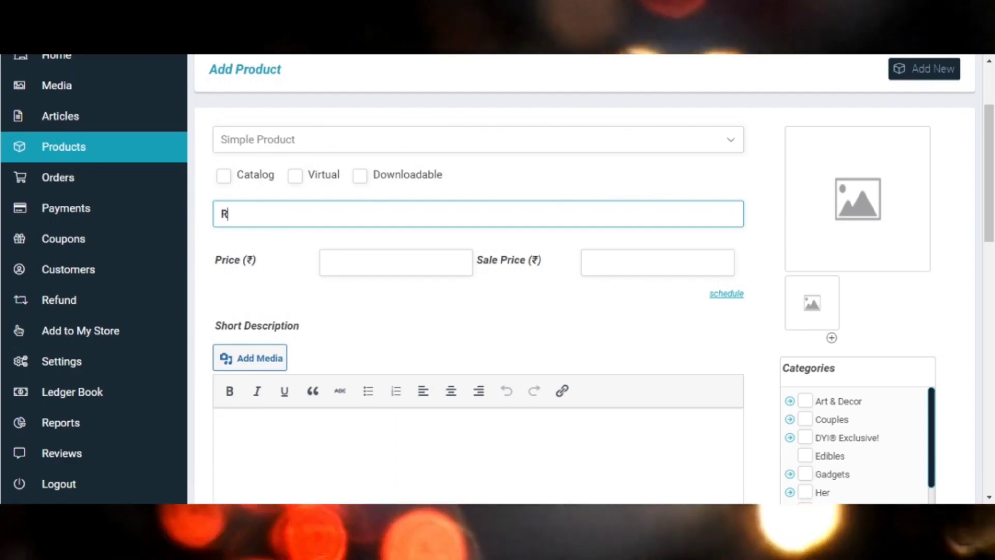
text(ich)
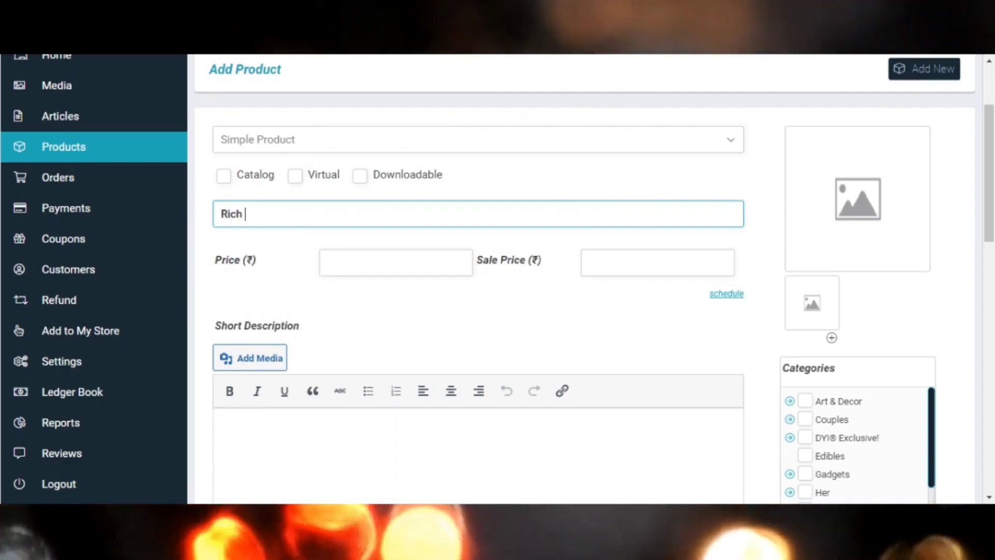
text( Dad Po)
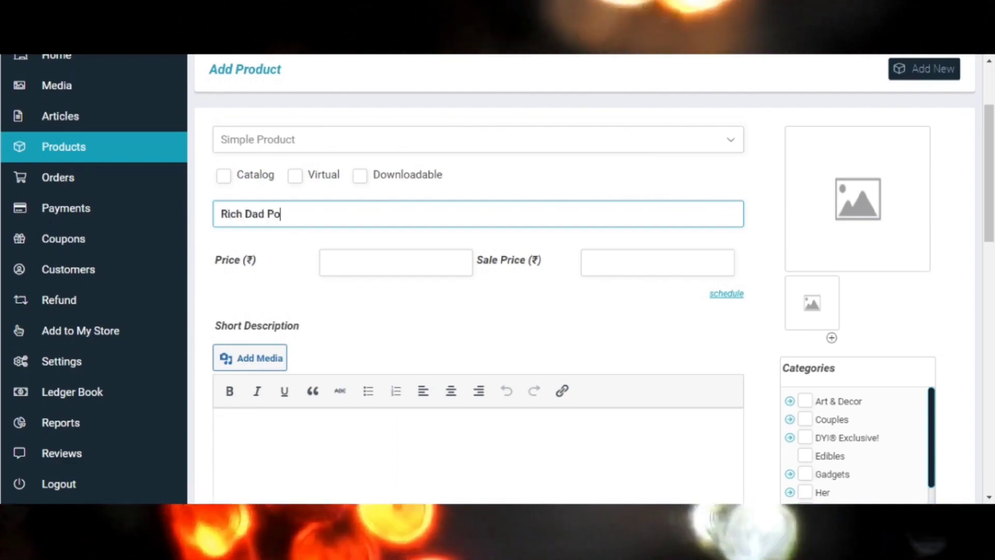
text(or Dad)
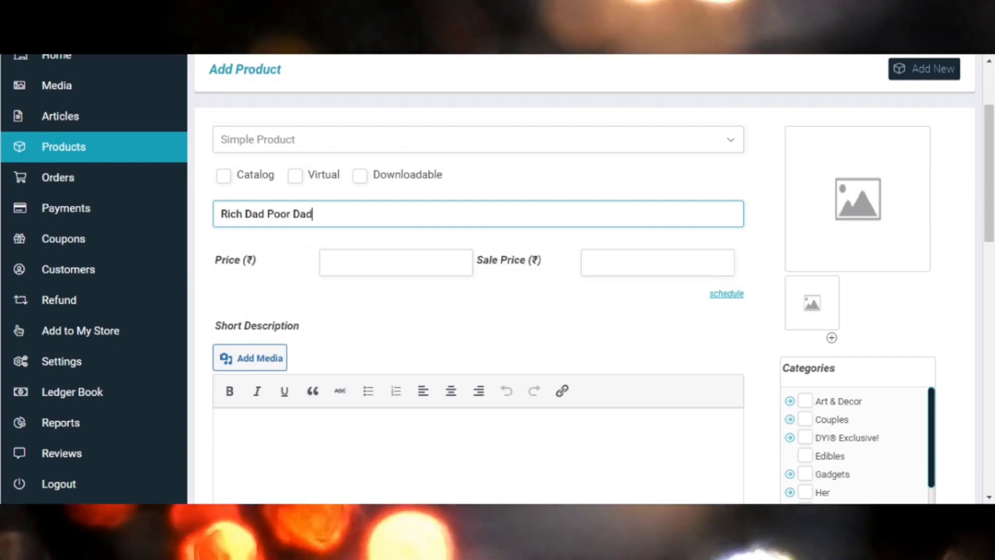
text( Book)
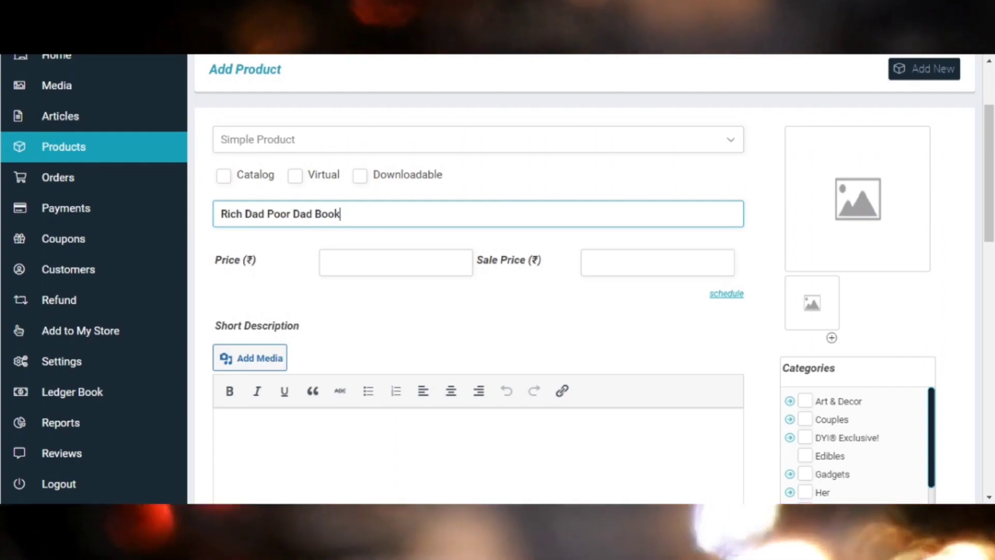
Set the book's price to ₹549 and its sale price to ₹349.
scroll(498, 280, up, 1)
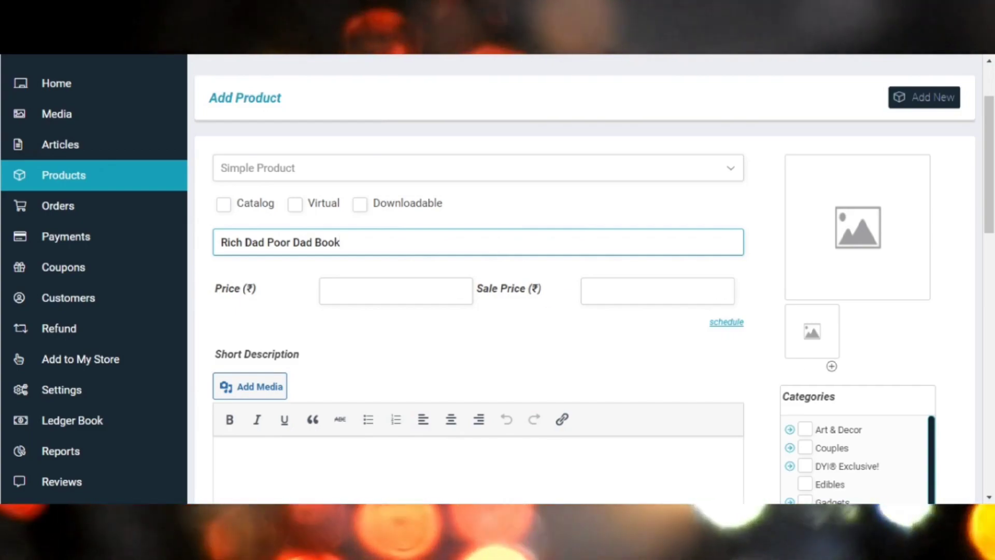
click(386, 292)
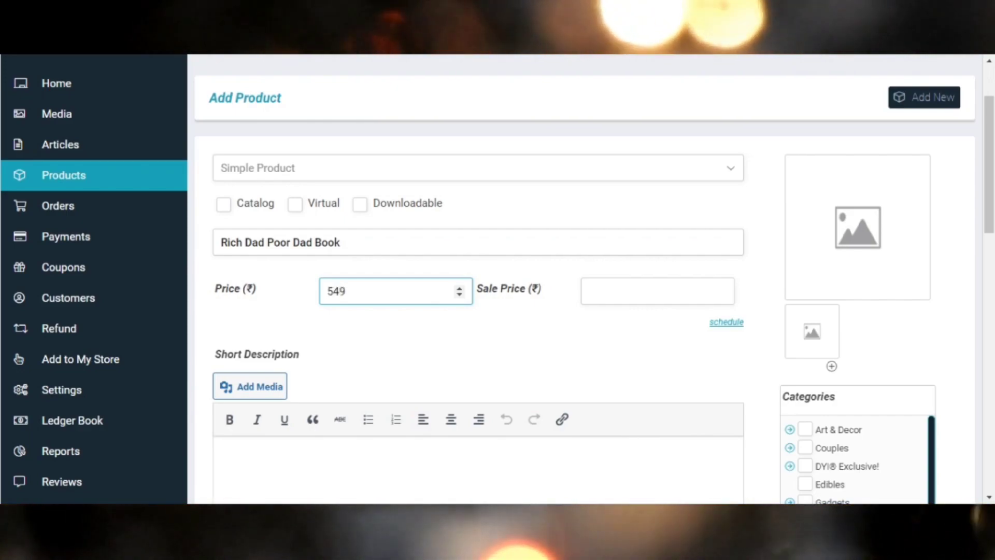
click(650, 292)
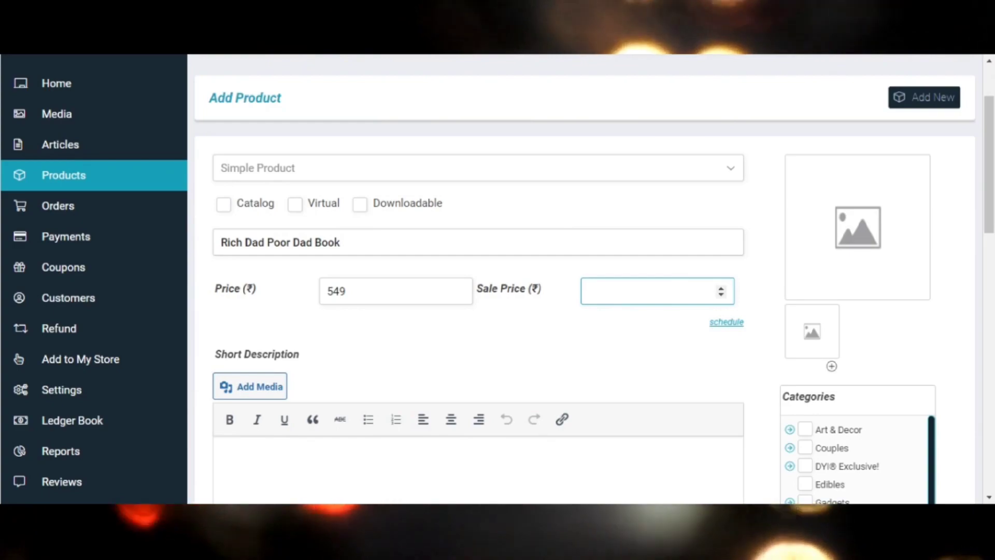
text(349)
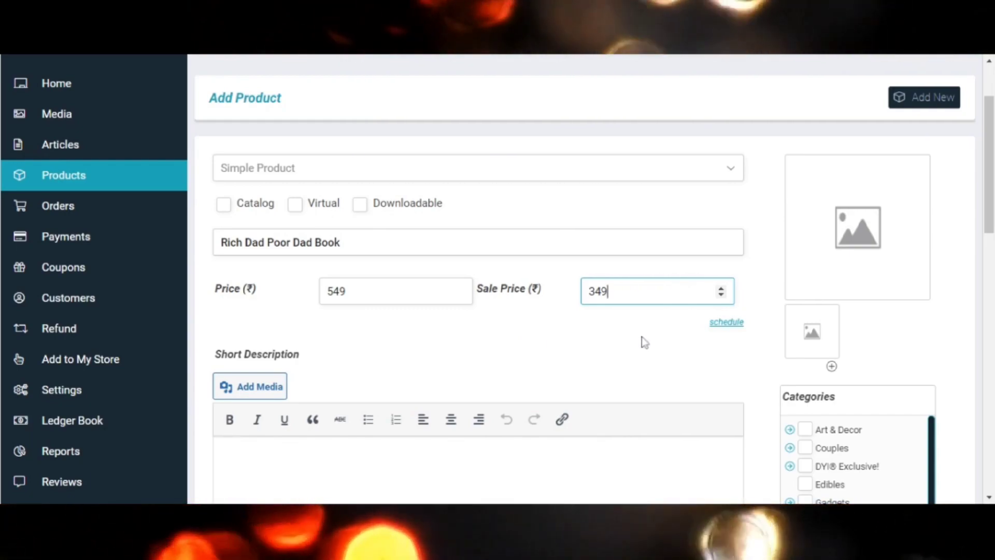
Schedule the sale price to run from 2023-04-14 up to 2023-04-21.
click(714, 326)
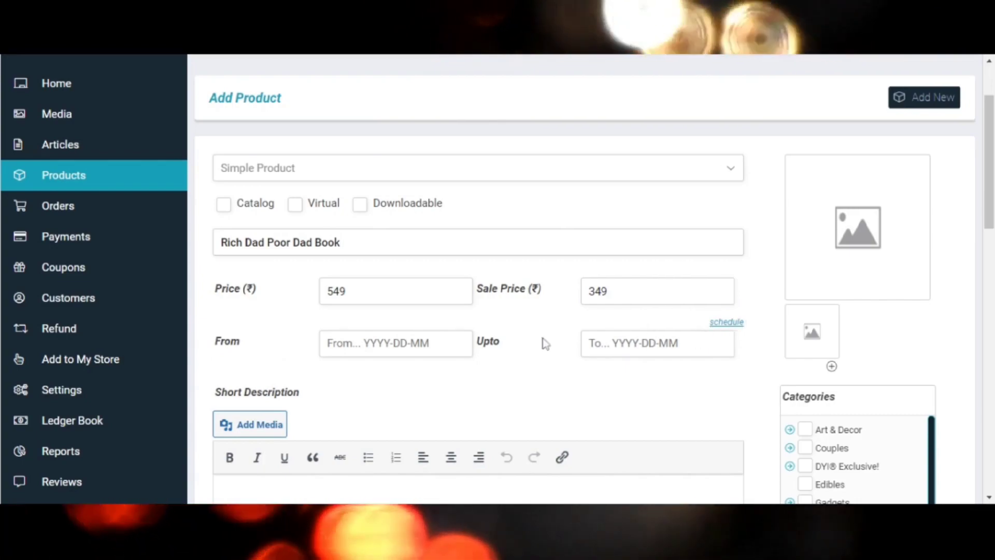
scroll(545, 344, down, 1)
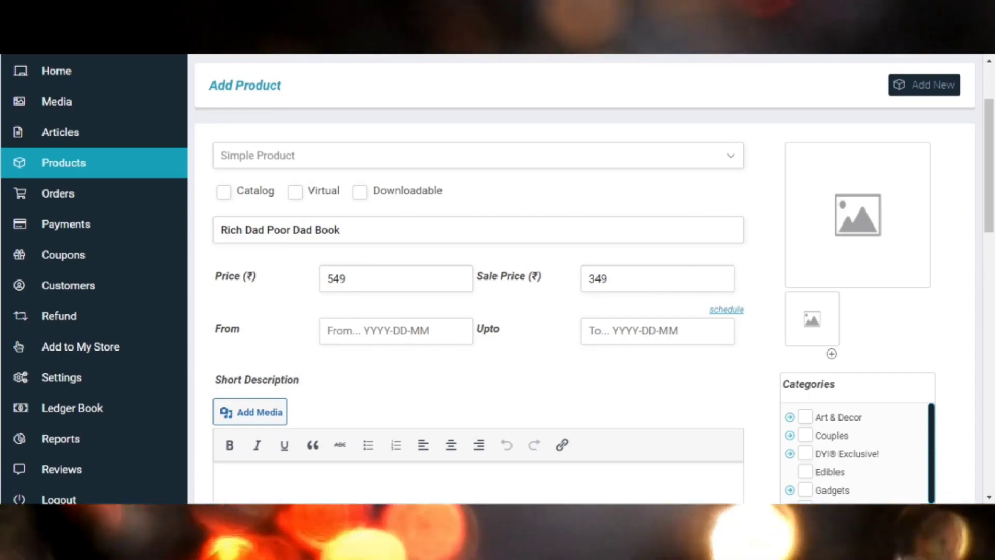
scroll(545, 344, down, 1)
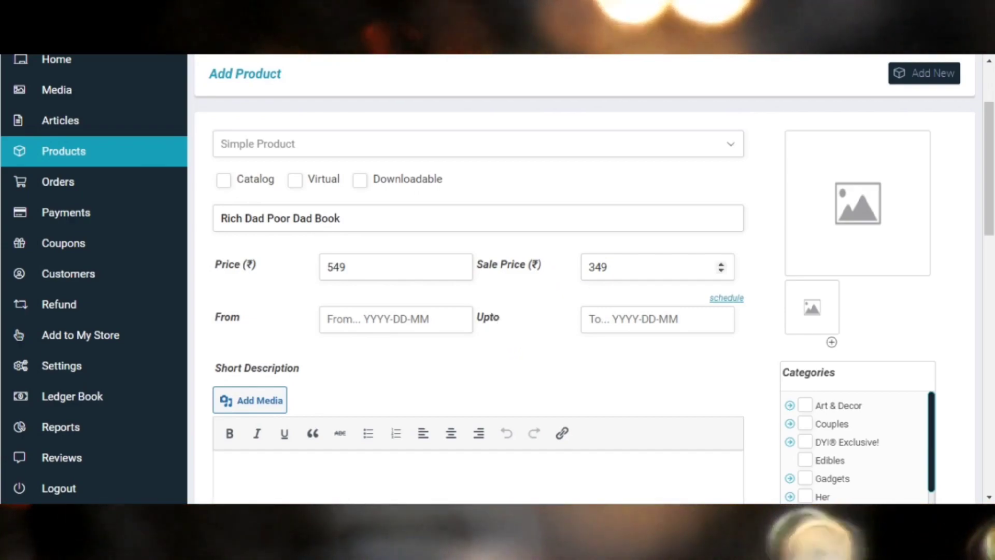
click(395, 319)
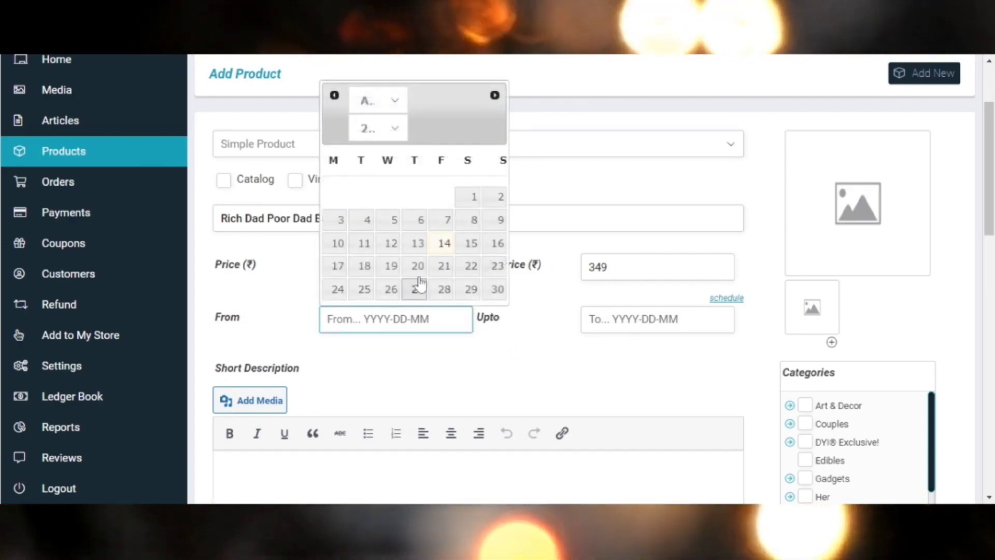
click(442, 244)
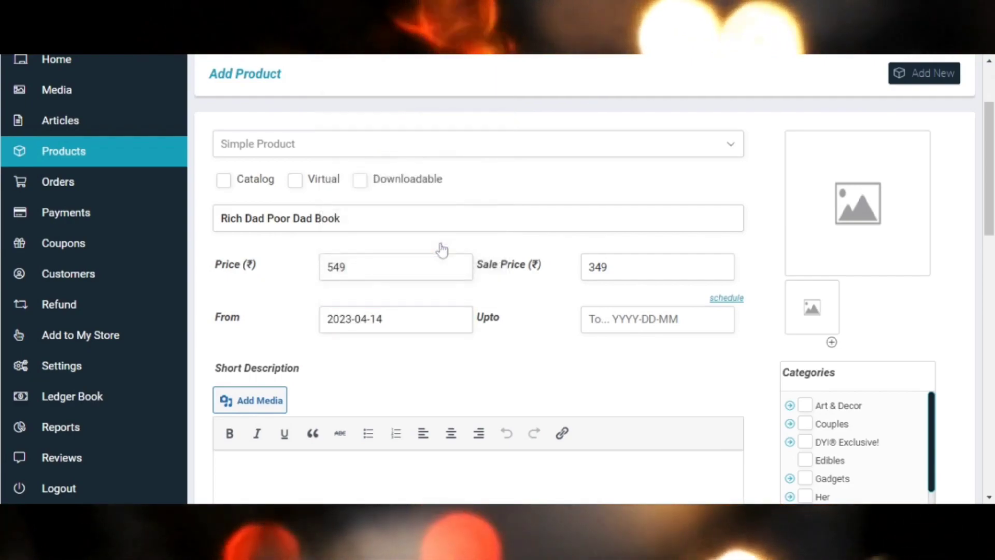
click(659, 318)
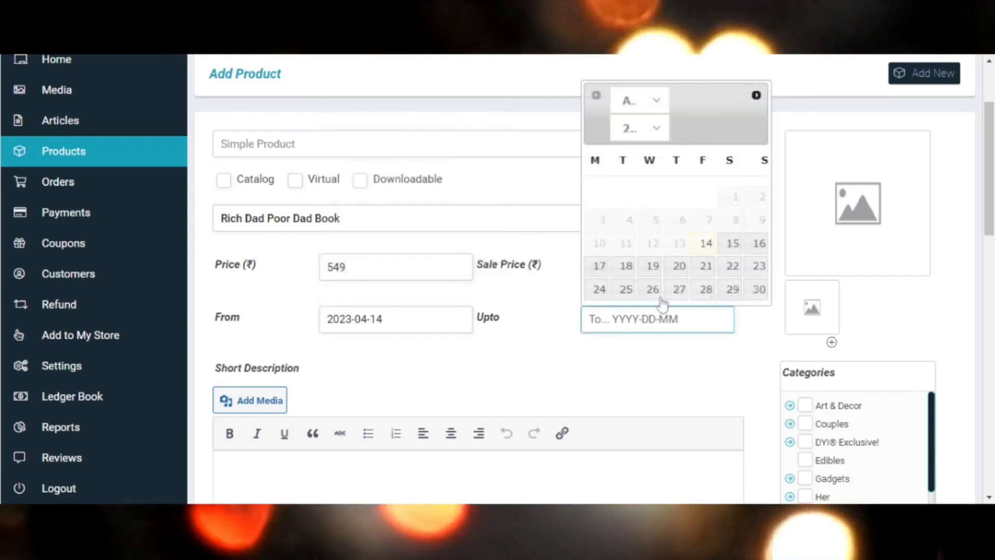
click(700, 267)
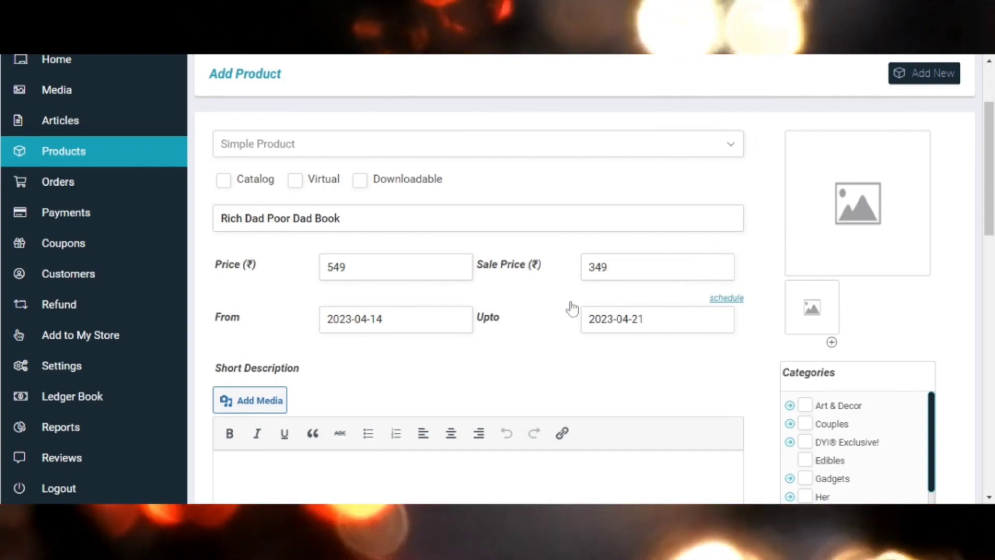
Set book-image-1.png from the media library as the product's main image.
scroll(573, 309, down, 1)
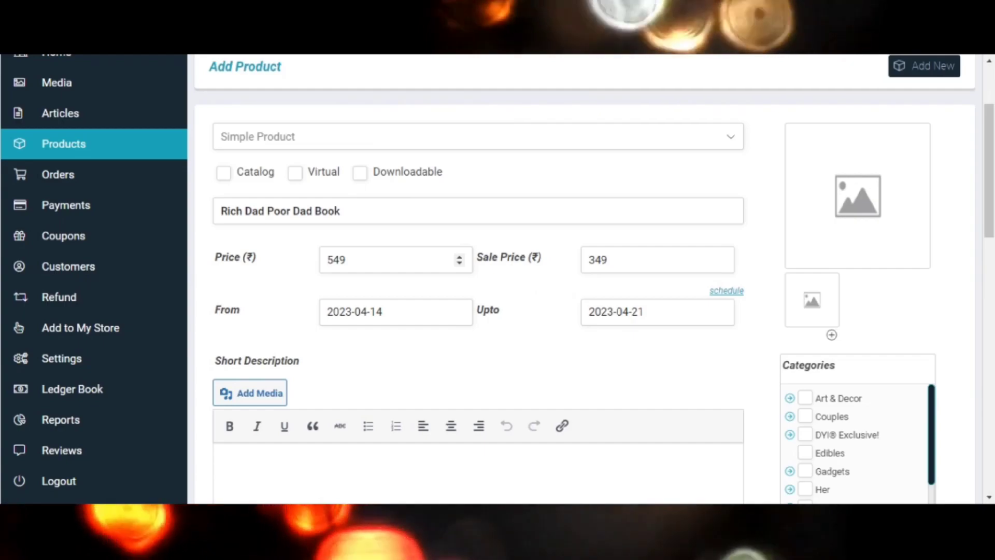
scroll(394, 259, down, 1)
scroll(498, 280, up, 3)
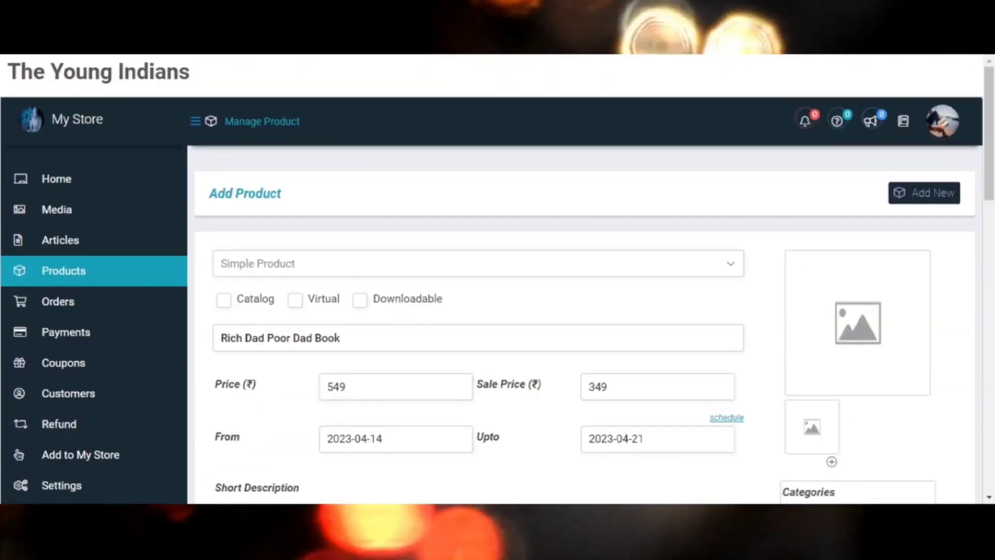
click(864, 351)
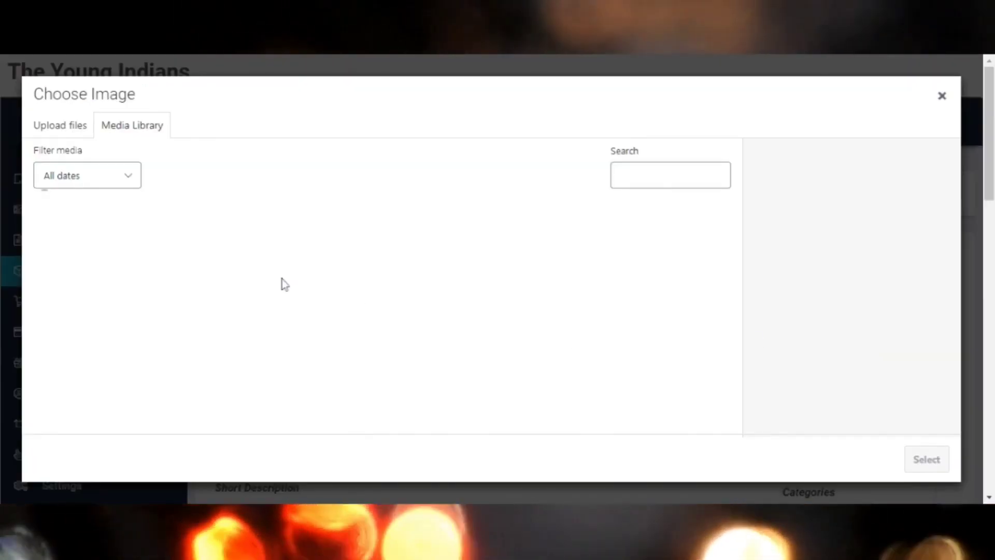
click(73, 126)
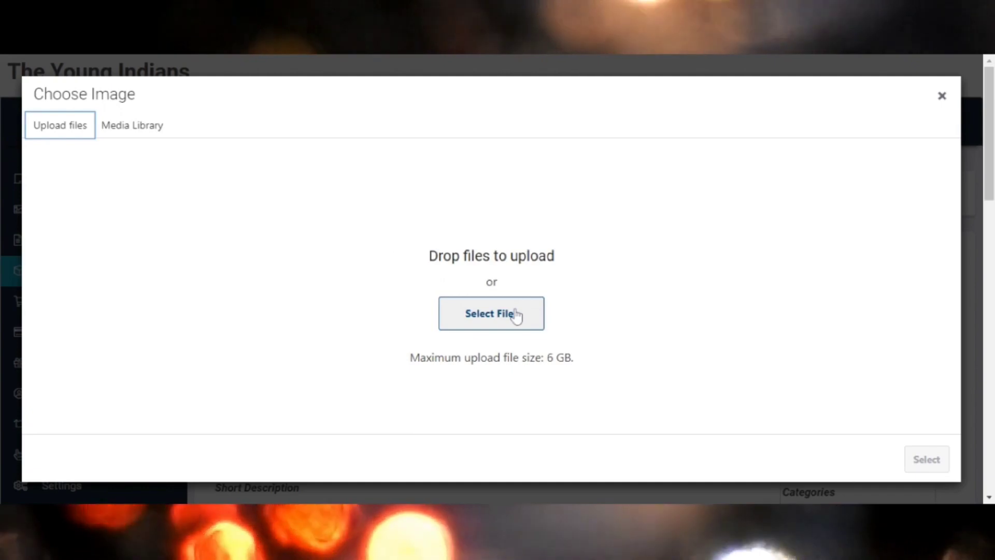
click(143, 126)
click(108, 212)
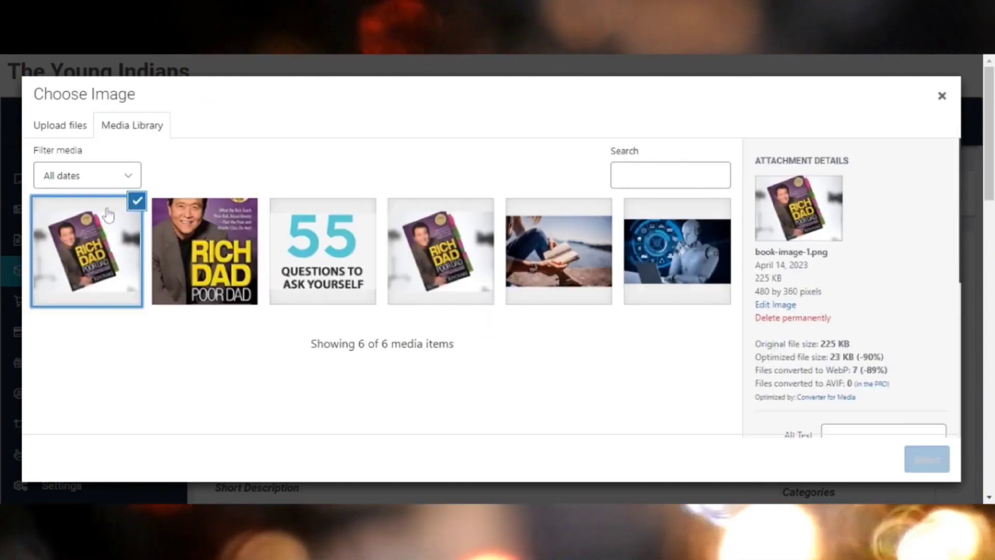
click(916, 462)
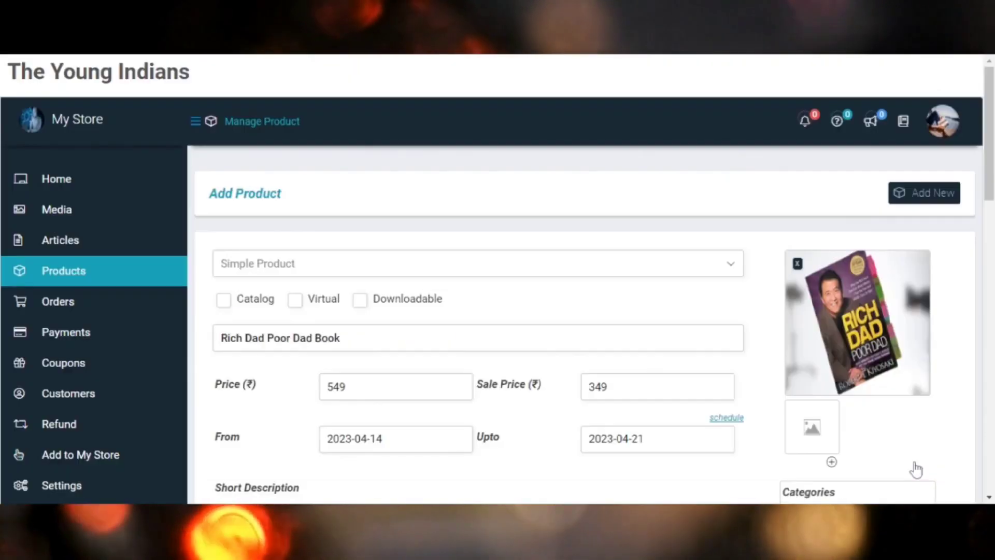
Add the close-up Rich Dad Poor Dad cover from the media library to the product gallery.
click(812, 441)
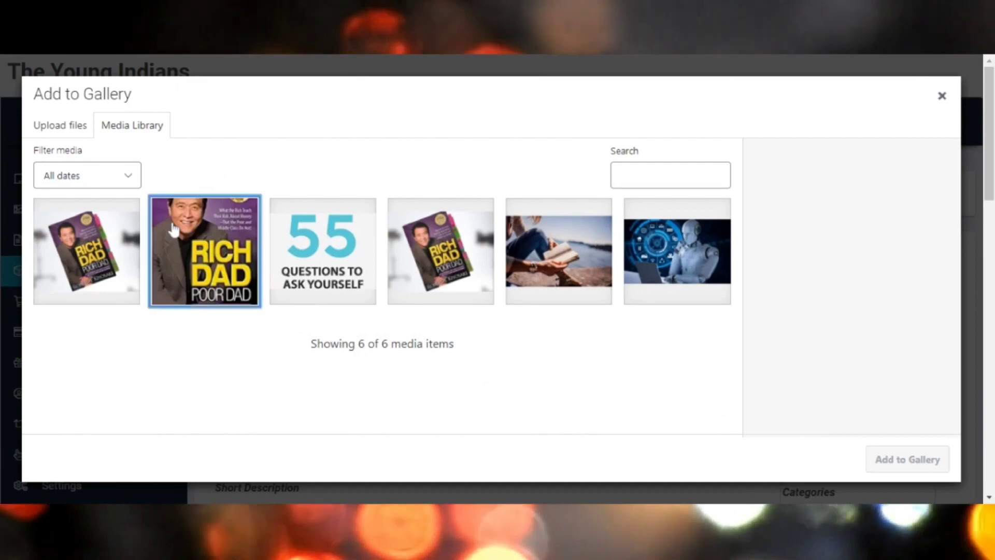
click(192, 223)
click(901, 460)
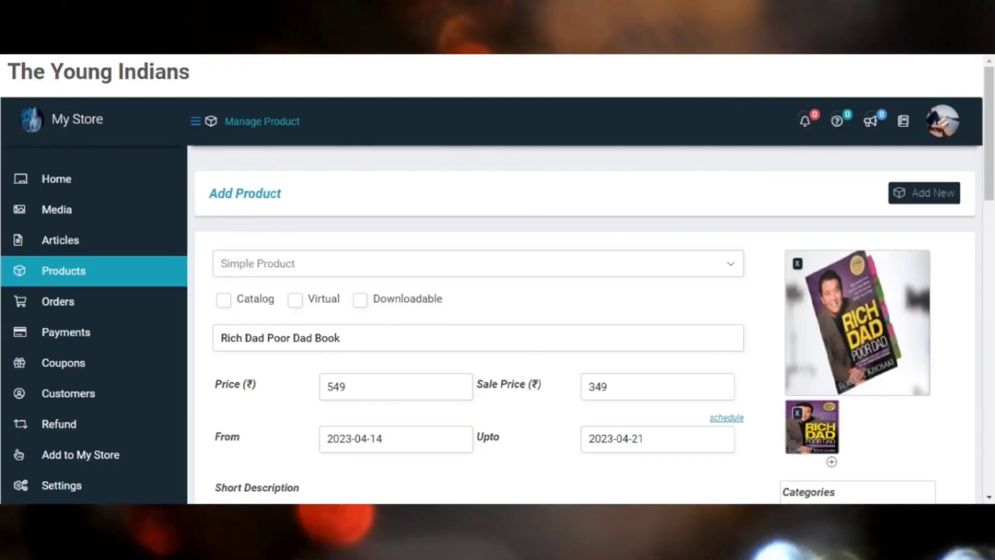
Look through the product categories and try assigning Uncategorized, clearing that choice again.
scroll(498, 280, down, 5)
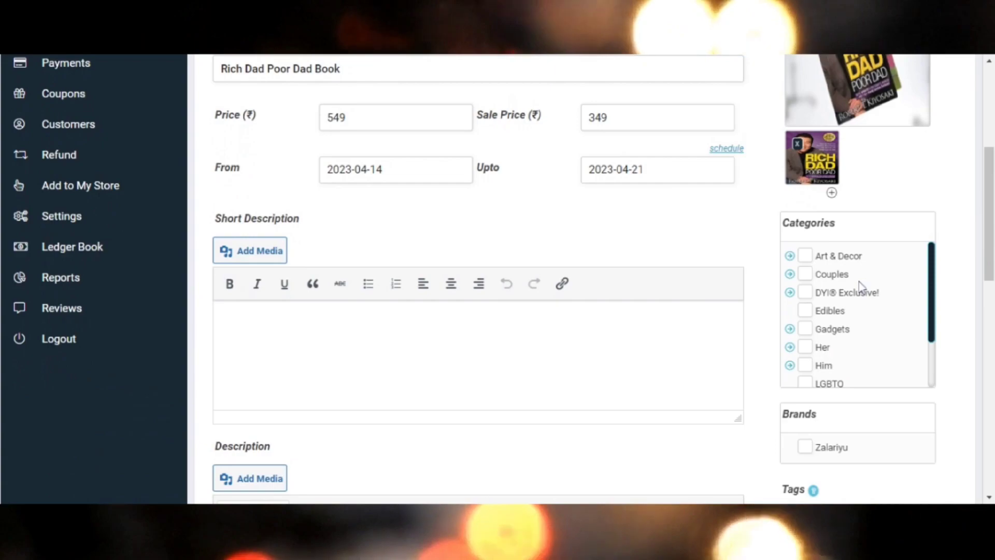
scroll(859, 279, down, 1)
scroll(860, 278, down, 3)
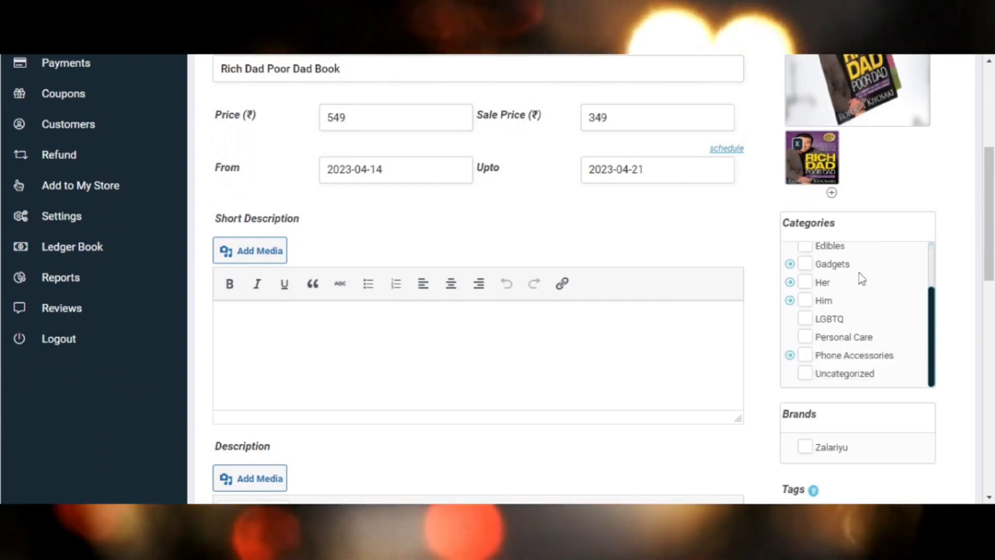
scroll(860, 280, up, 4)
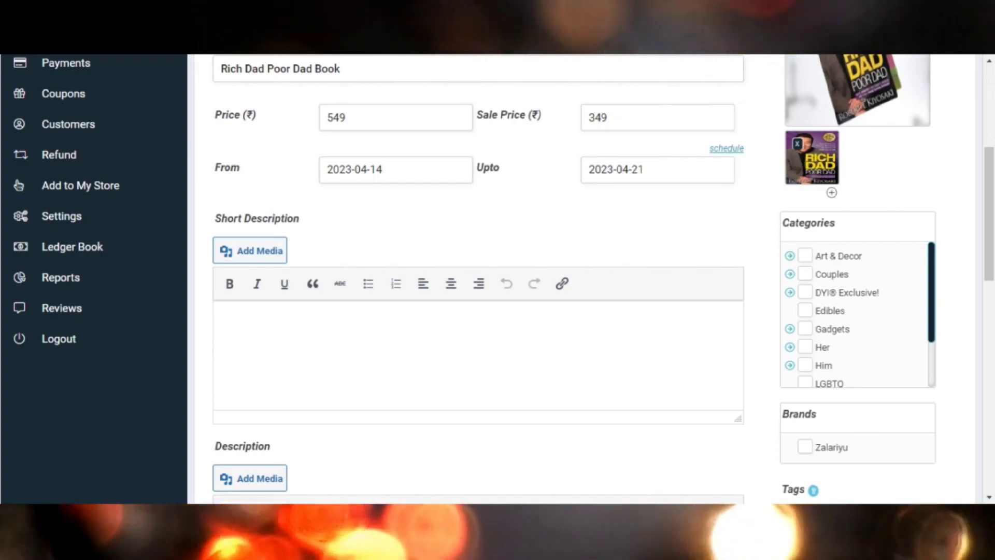
scroll(855, 314, down, 2)
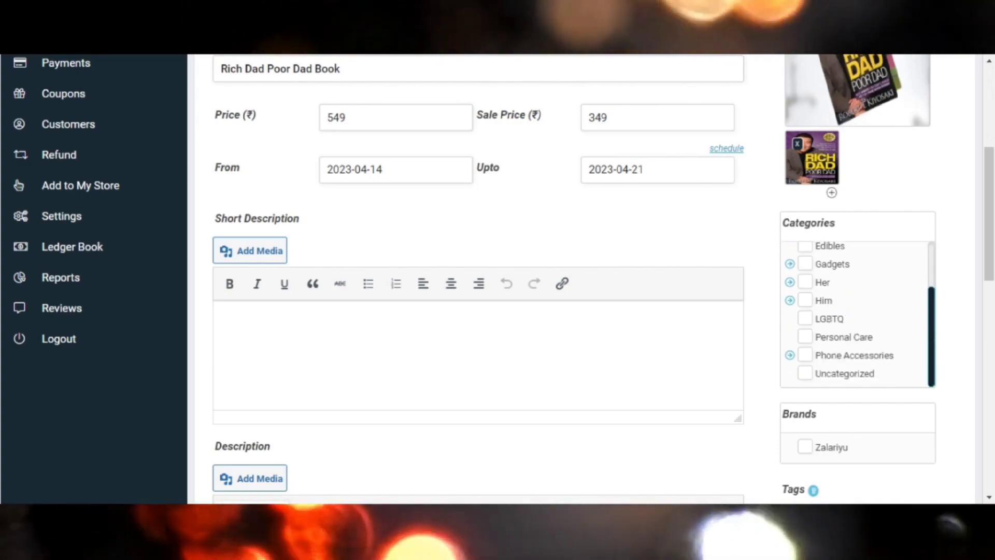
click(805, 374)
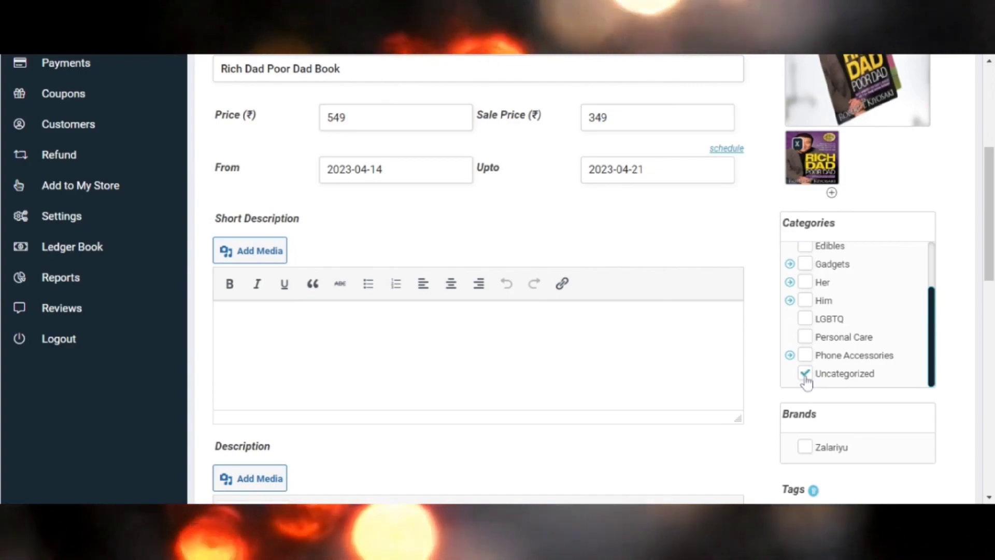
click(805, 374)
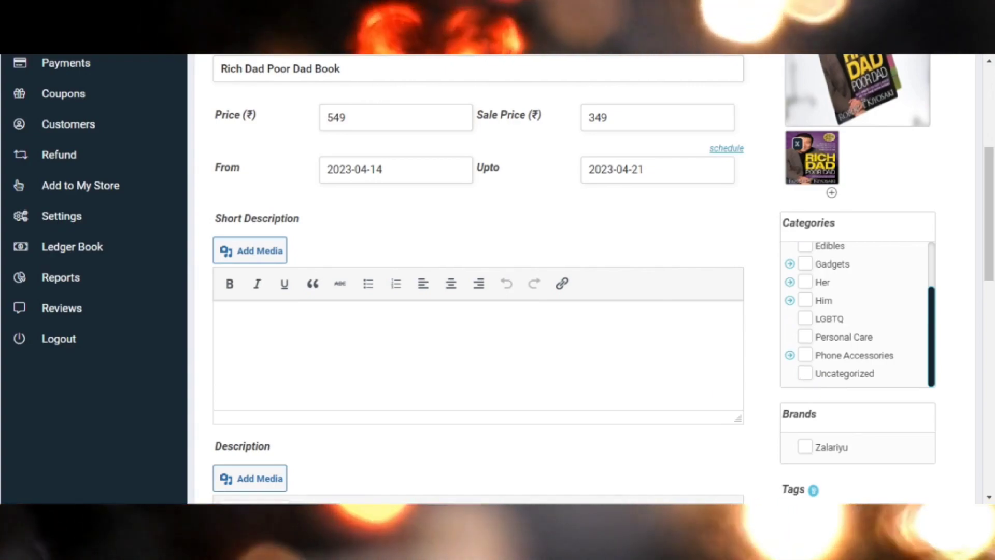
Fill the short description with "What The Rich Teach Their Kids About Money That The Poor And Middle Class Do Not!: (25th Anniversary Edition)".
scroll(498, 280, down, 2)
scroll(497, 280, up, 1)
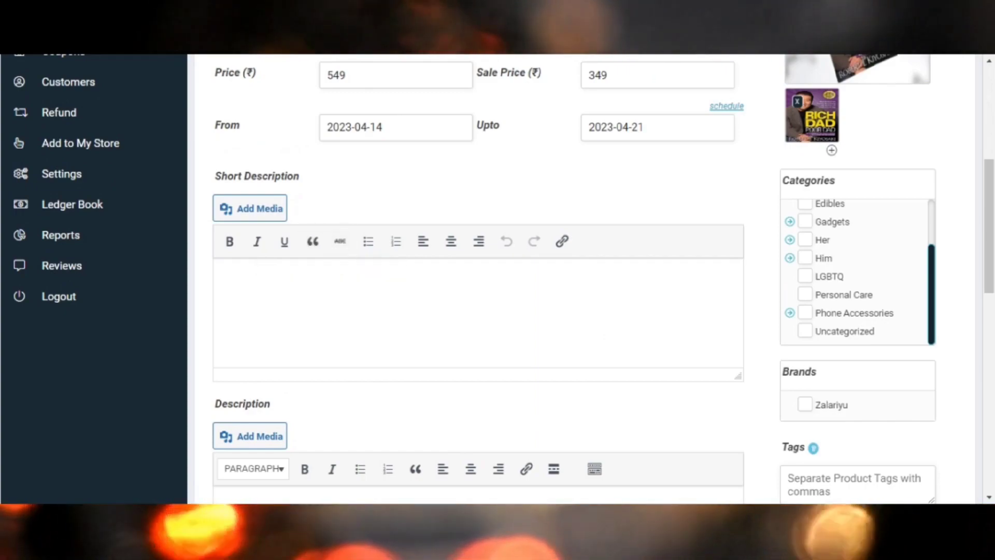
click(222, 278)
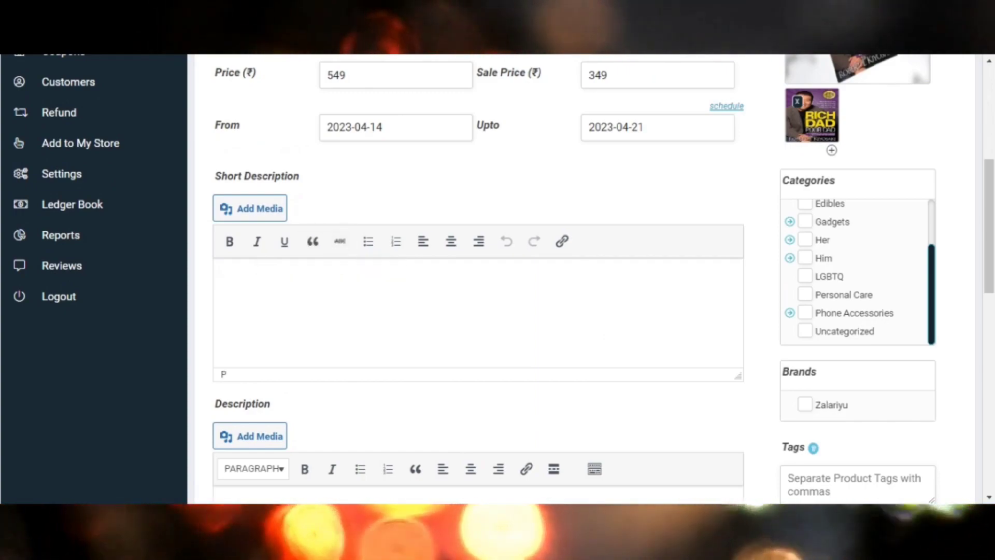
text(What The Rich Teach Their Kids About Money That The Poor And Middle Class Do Not!: (25th Anniversary Edition))
Paste the same 25th Anniversary Edition text from the short description into the product's full description.
scroll(497, 280, down, 2)
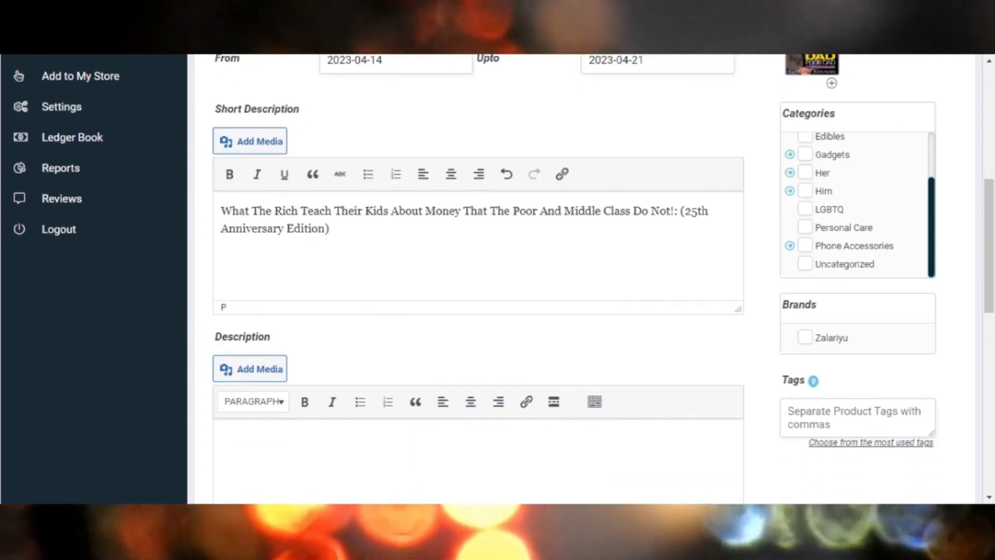
scroll(497, 280, down, 2)
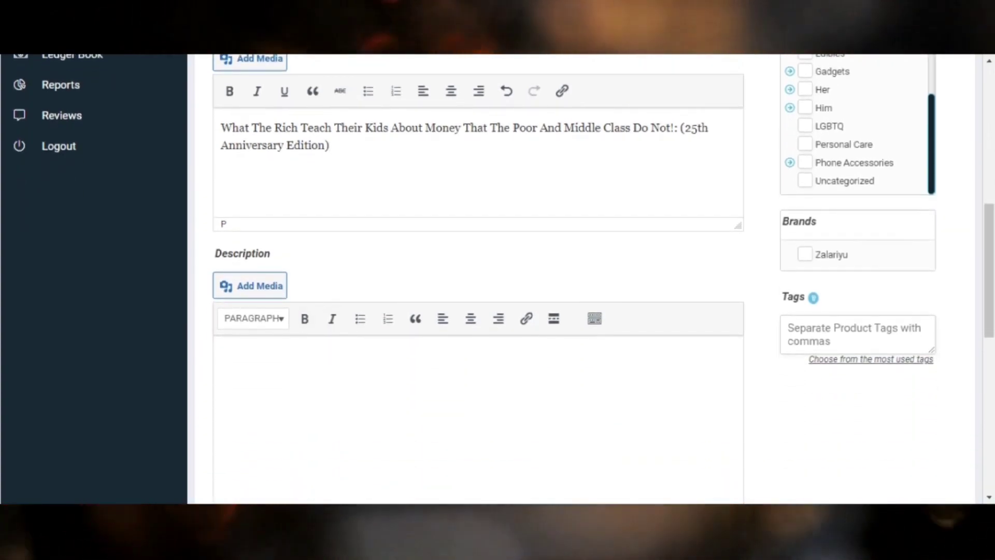
text(What The Rich Teach Their Kids About Money That The Poor And Middle Class Do Not!: (25th Anniversary Edition))
scroll(497, 280, down, 5)
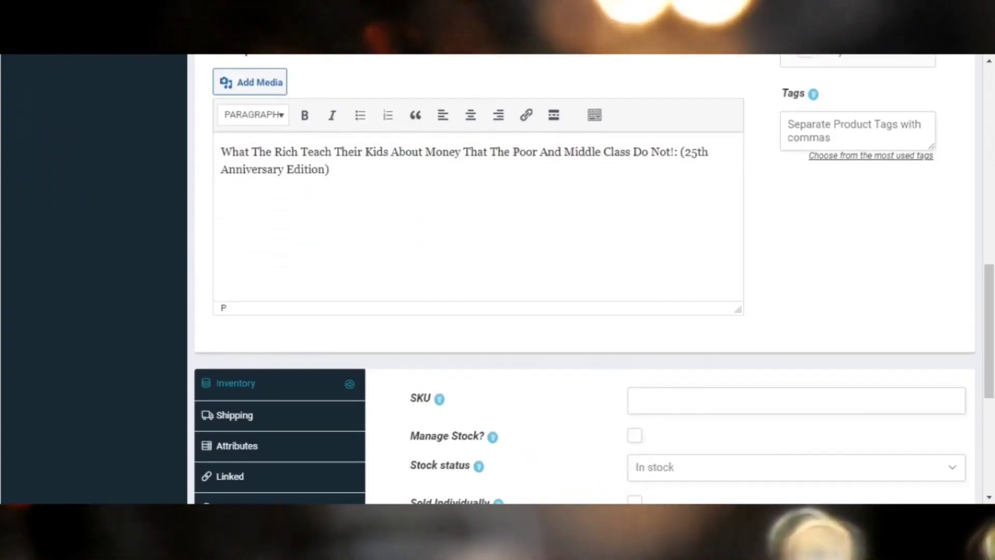
Set the product's SKU to 7 in the inventory settings.
scroll(291, 200, down, 5)
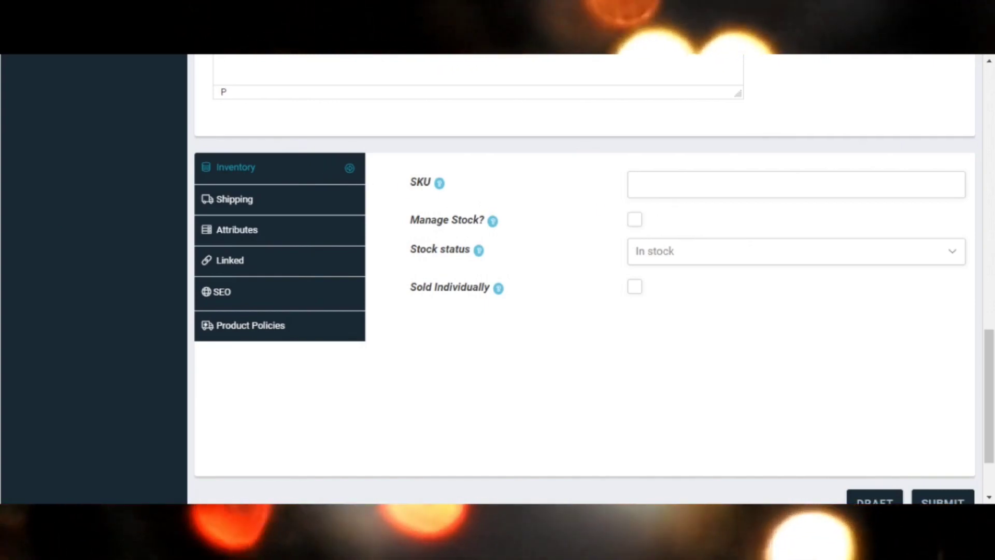
click(796, 184)
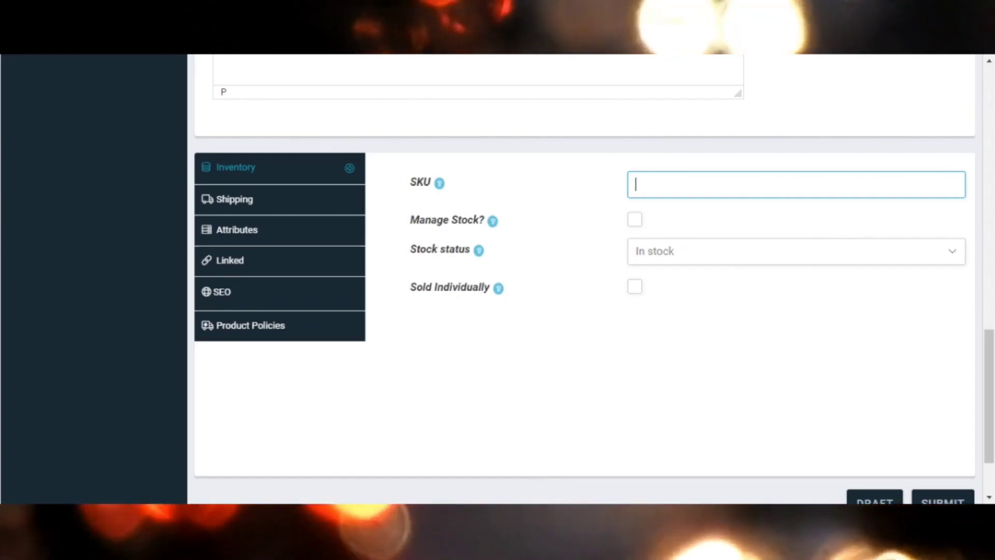
text(7)
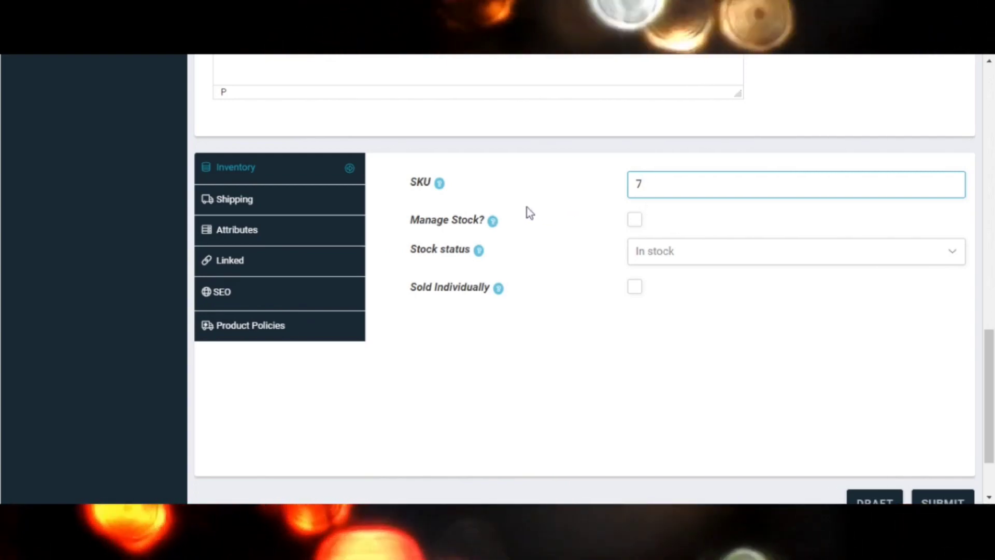
Try stock management for the product with a stock quantity of 100, switching stock management off again.
click(635, 220)
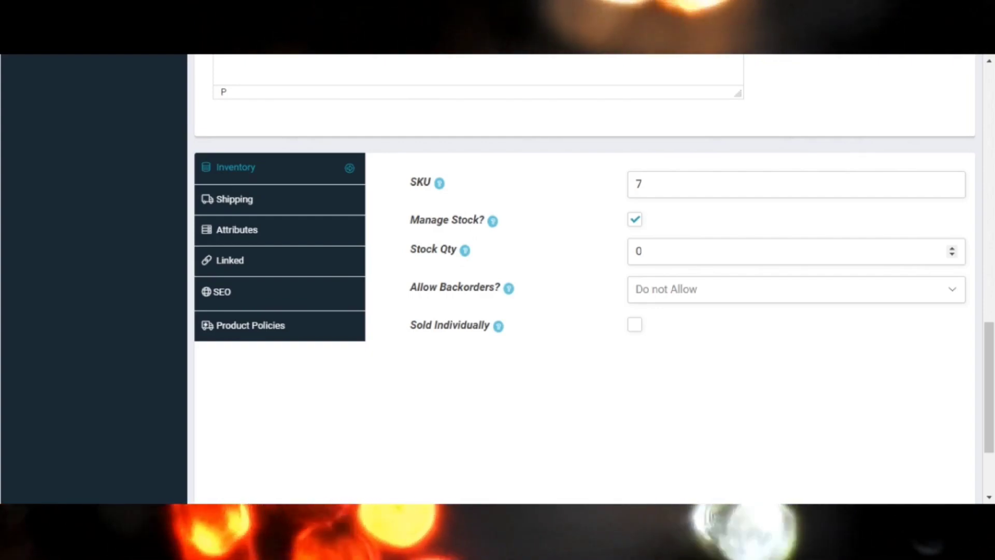
click(644, 252)
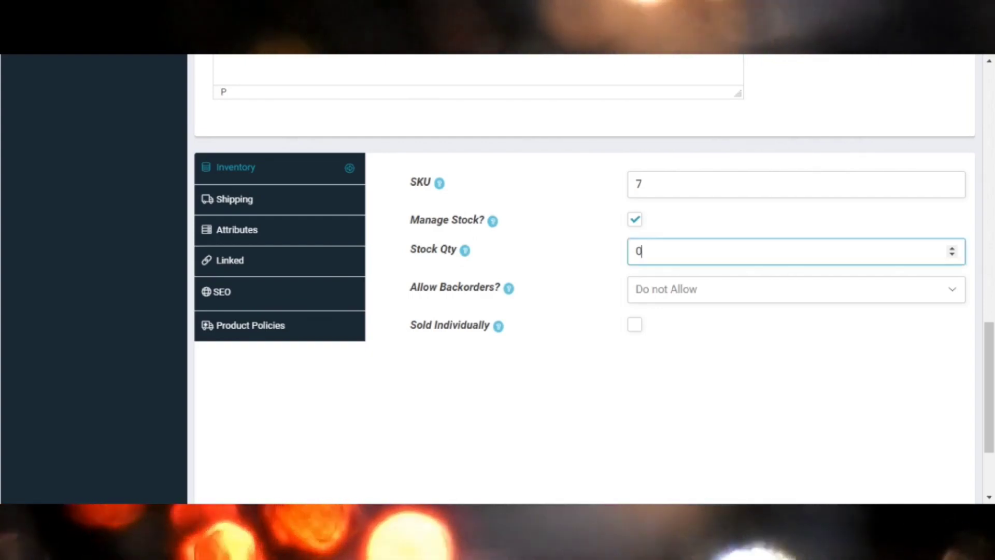
key(BackSpace)
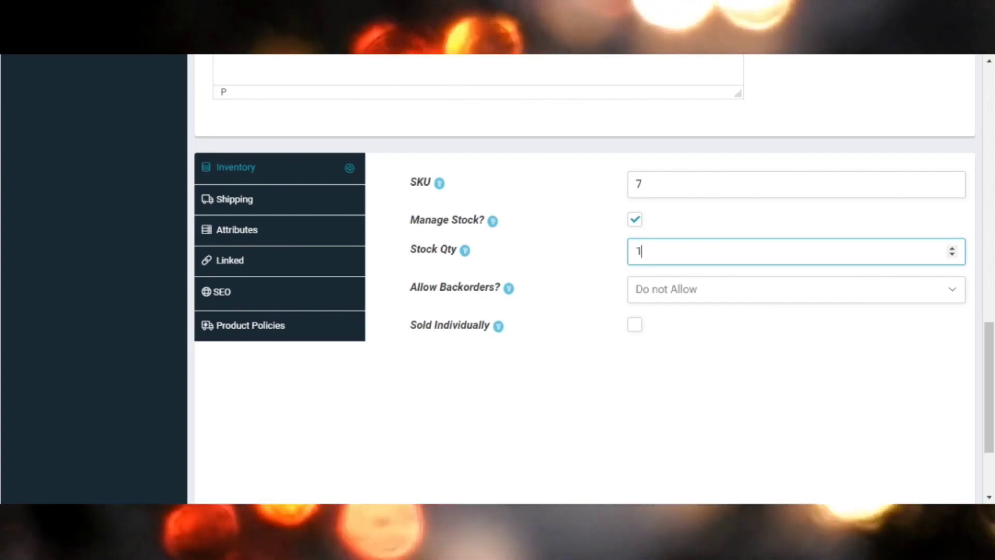
text(100)
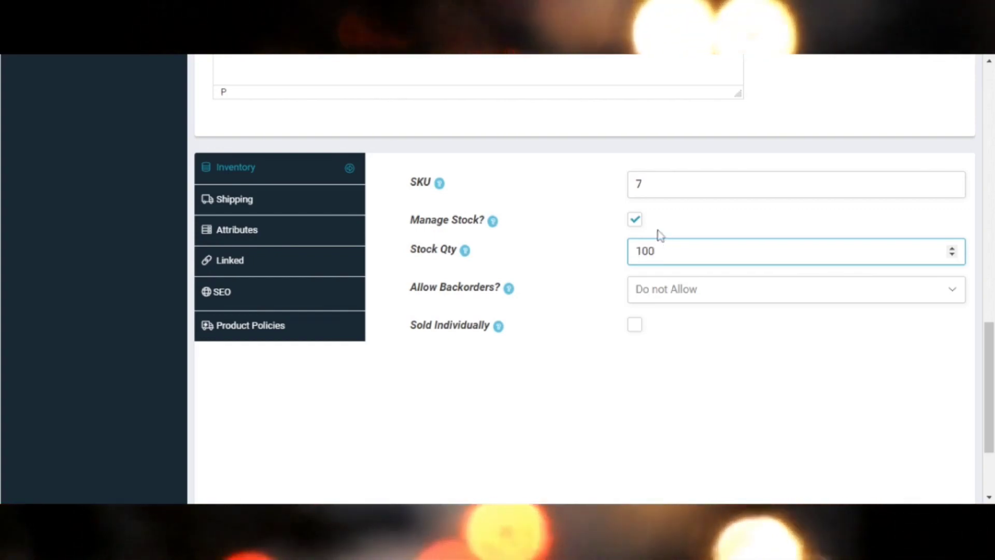
click(637, 224)
Set the product's weight to 0.3 kg in the shipping settings.
scroll(491, 256, down, 1)
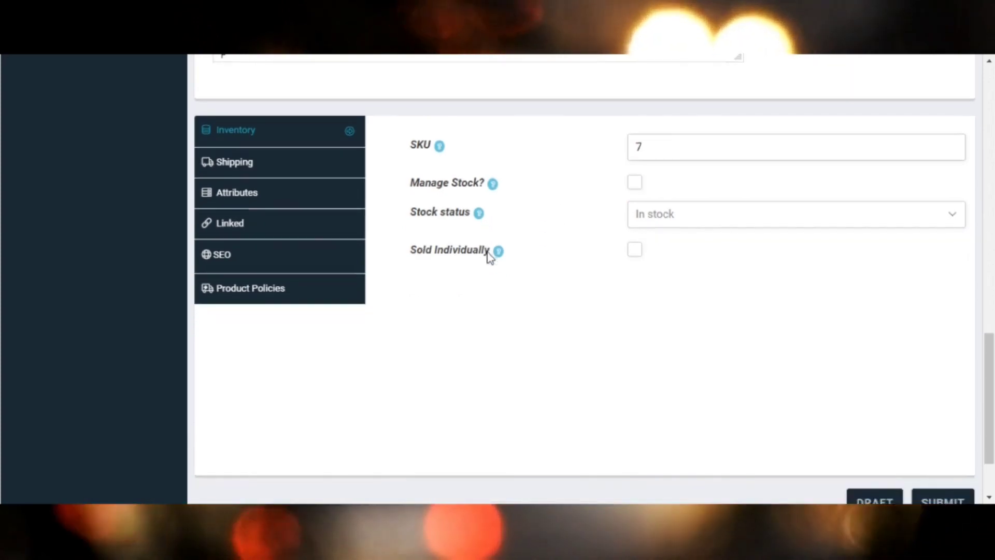
scroll(513, 223, down, 1)
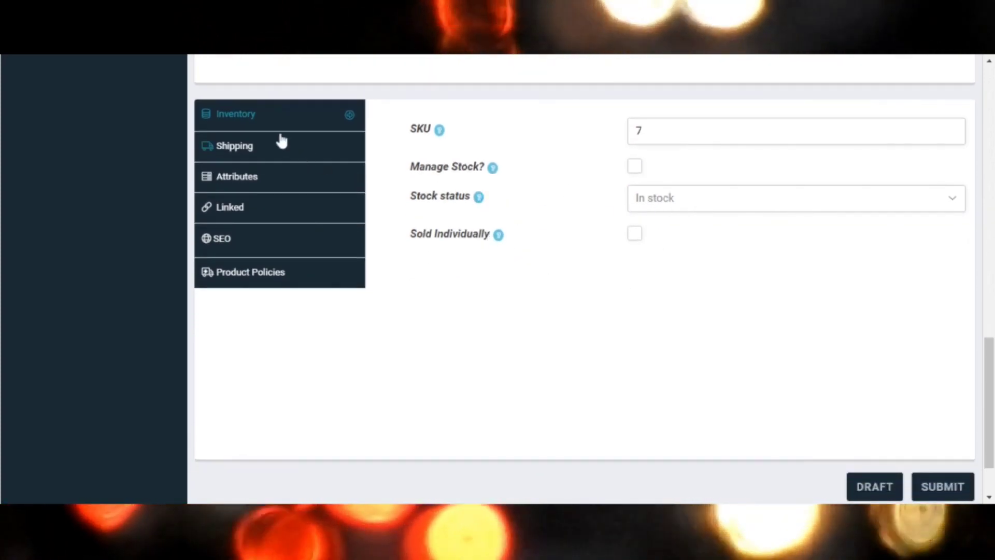
click(256, 145)
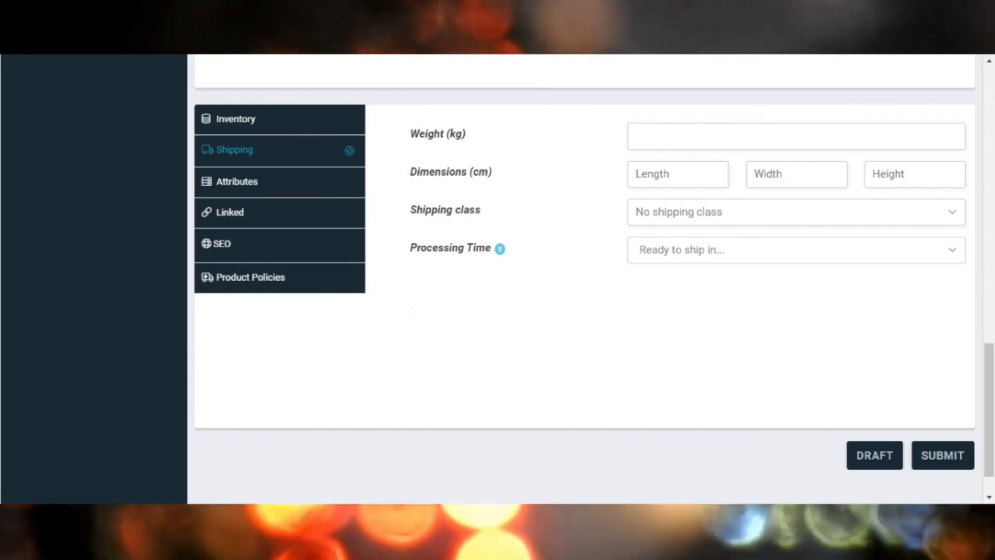
click(669, 136)
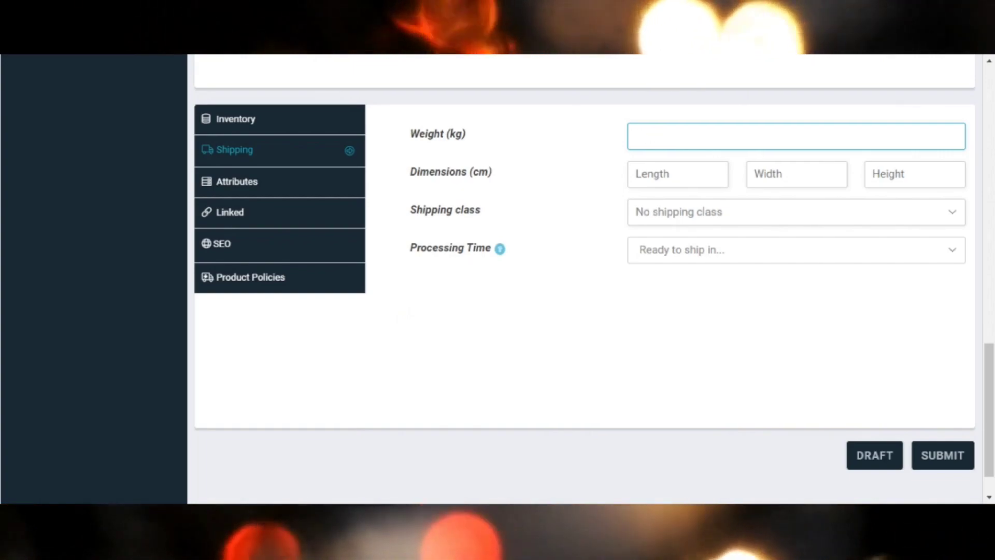
text(0)
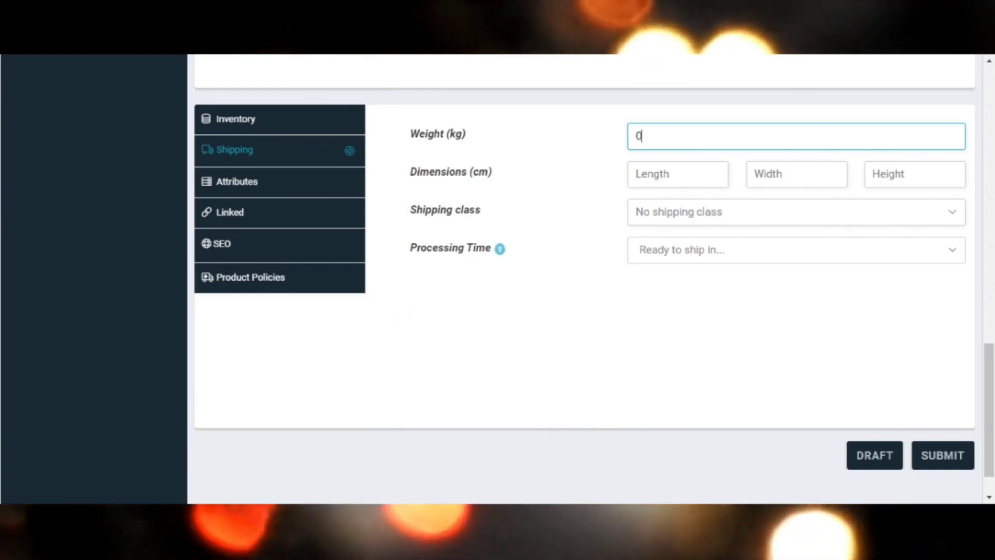
text(.3)
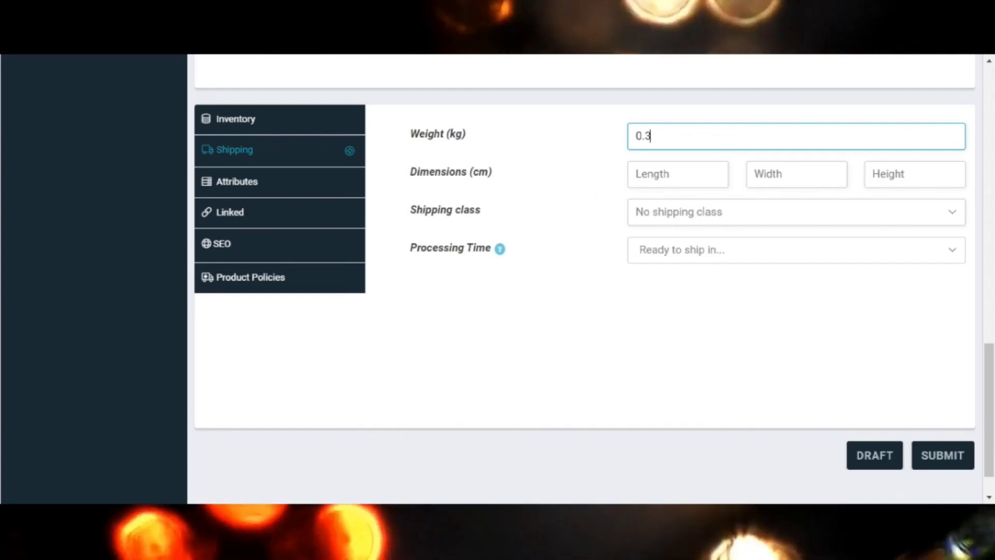
Set the shipping dimensions to length 17, width 10 and height 4 cm, with a processing time of 1 business day.
click(669, 174)
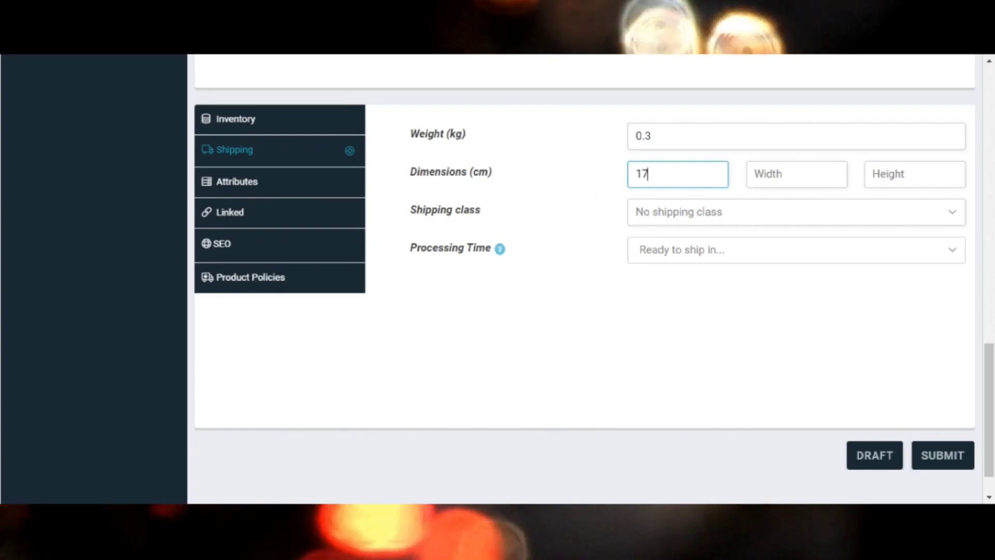
key(Tab)
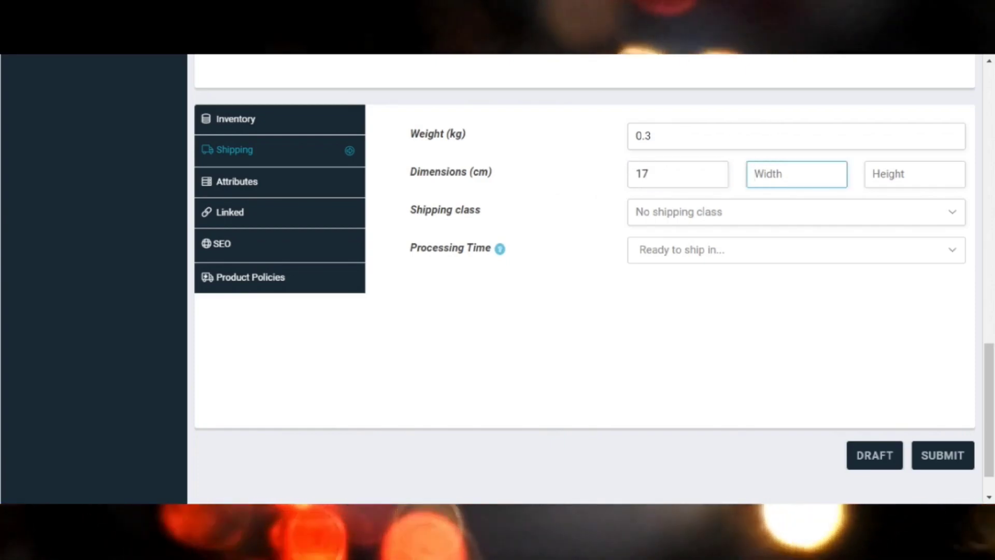
text(10)
key(Tab)
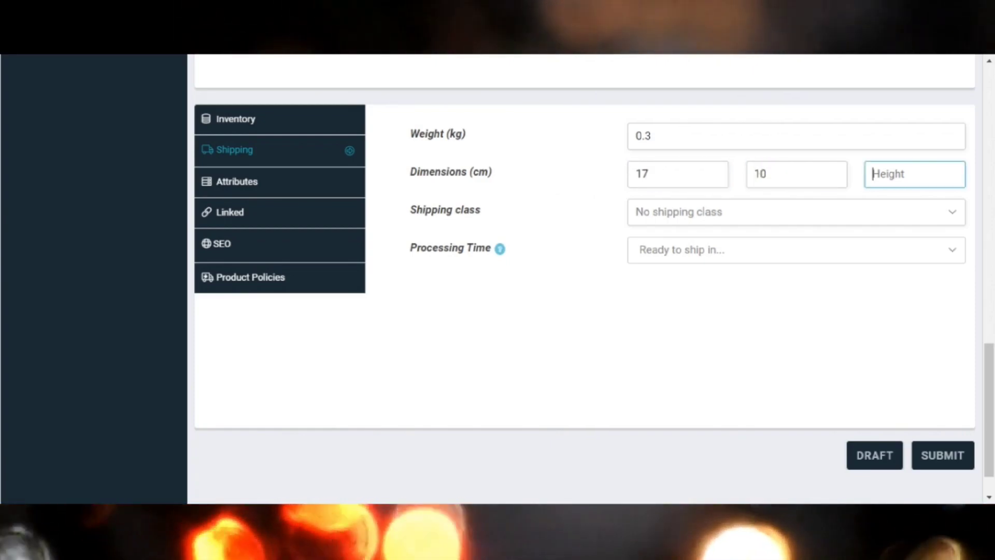
text(4)
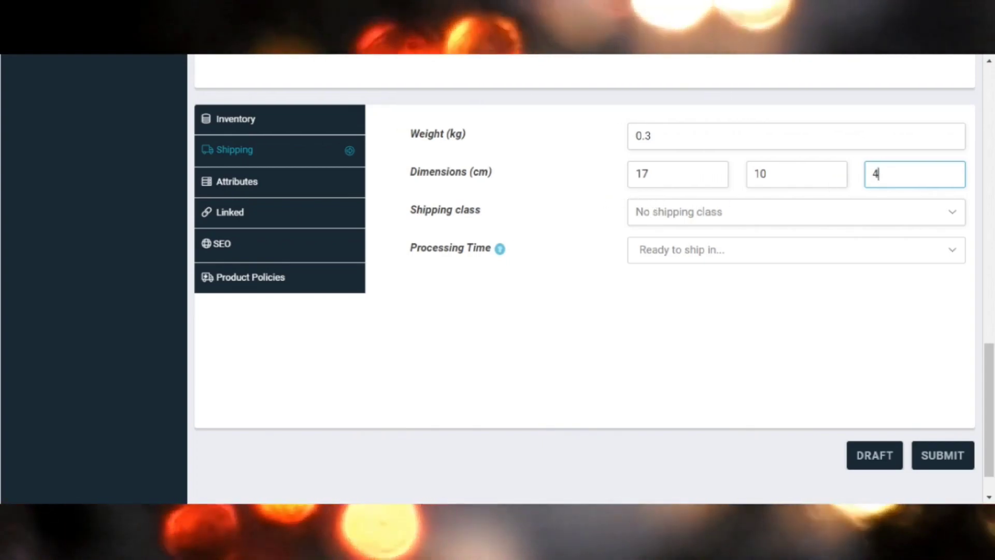
scroll(585, 259, down, 1)
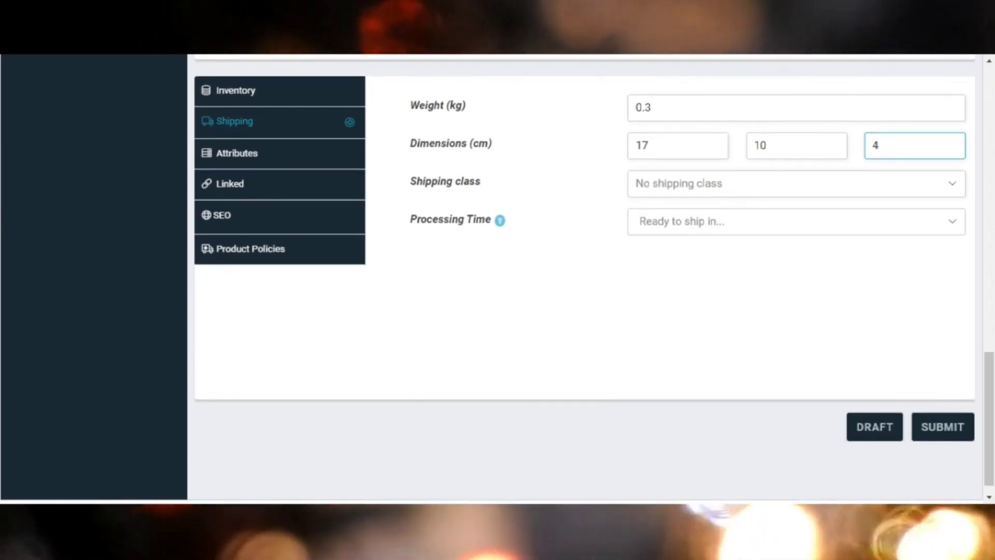
click(649, 223)
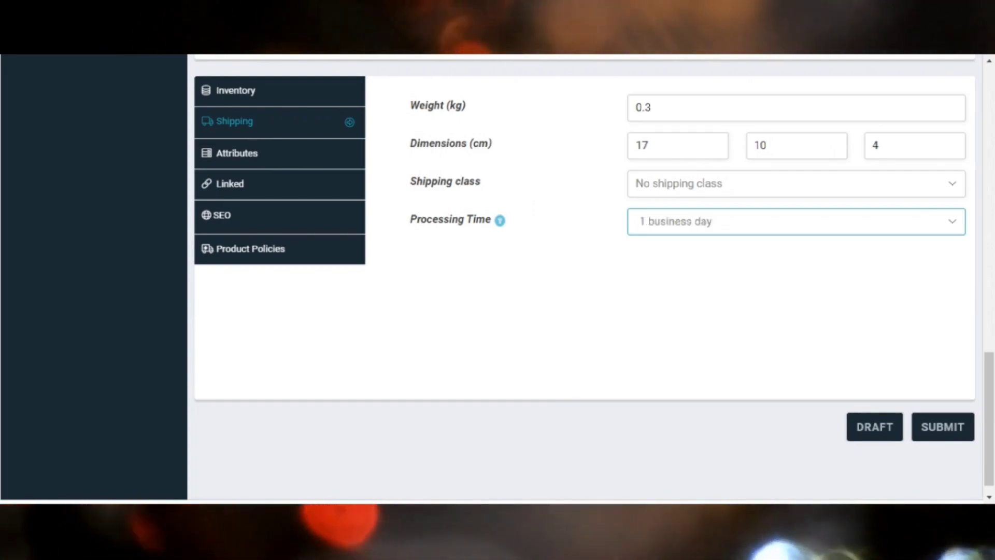
Set the SEO focus keyword to "rich dad poor dad book" and reuse the short description text as the meta description.
scroll(328, 185, up, 2)
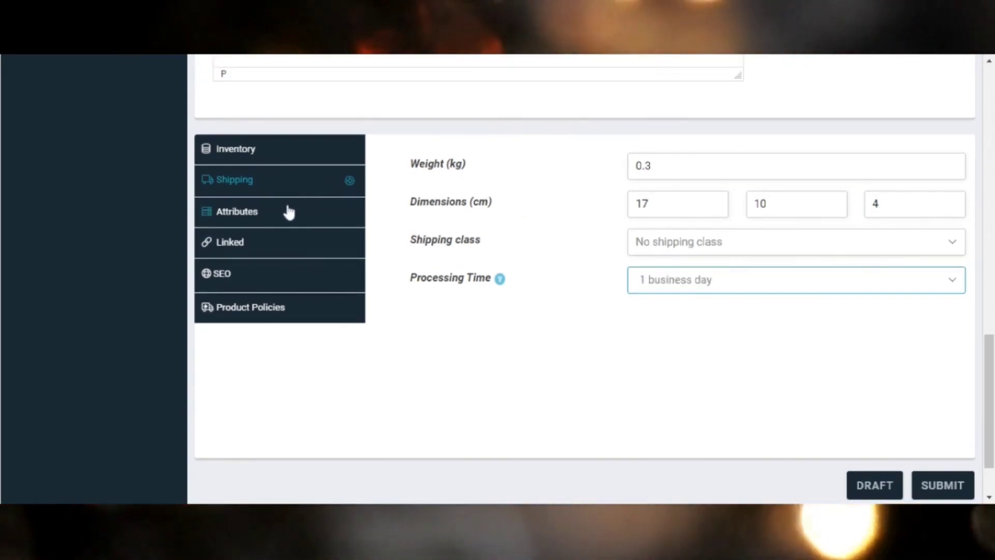
click(232, 278)
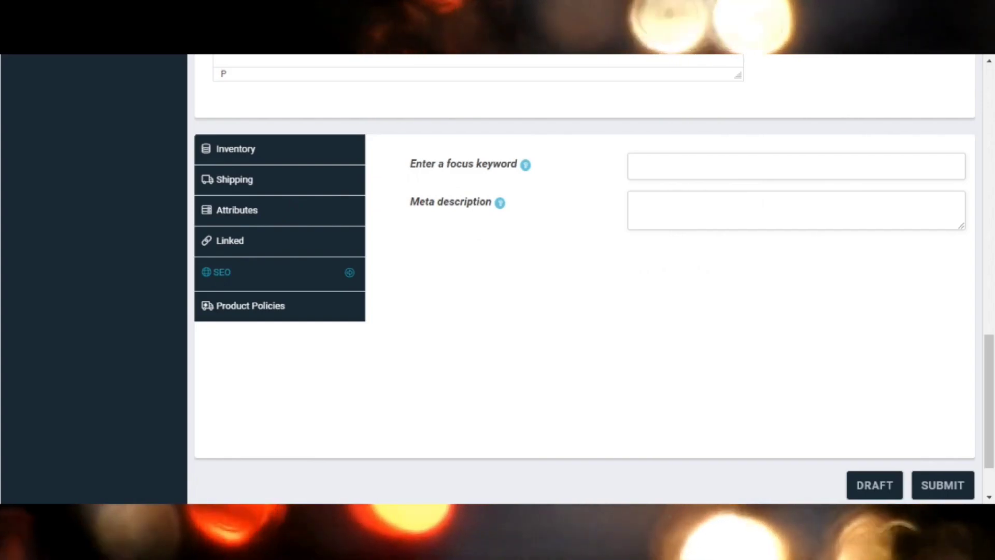
click(684, 166)
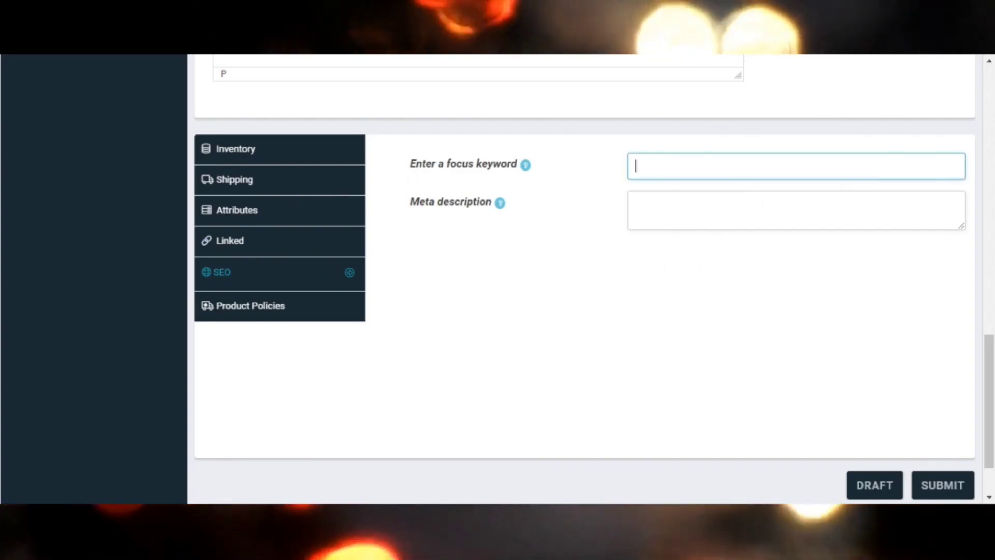
text(r)
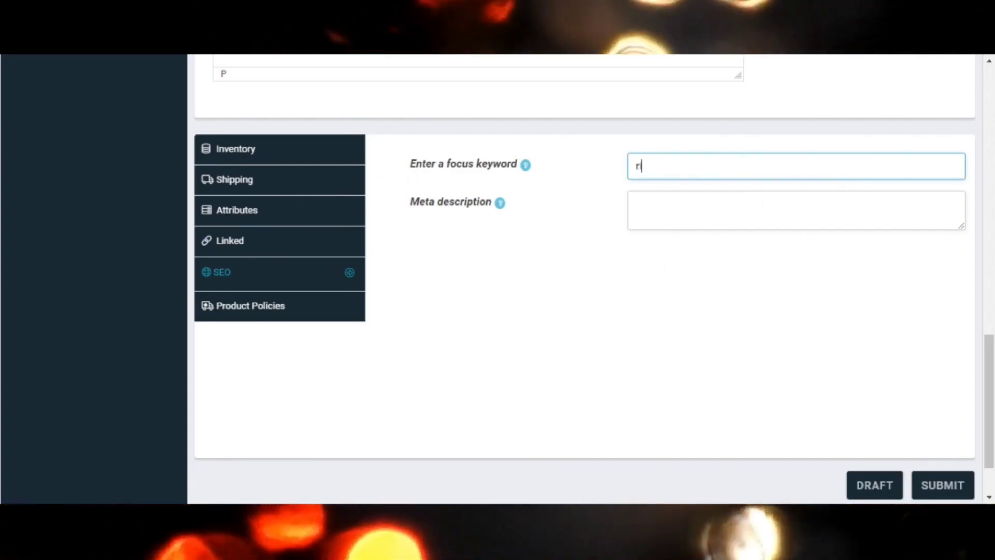
text(ich dad poor dad book)
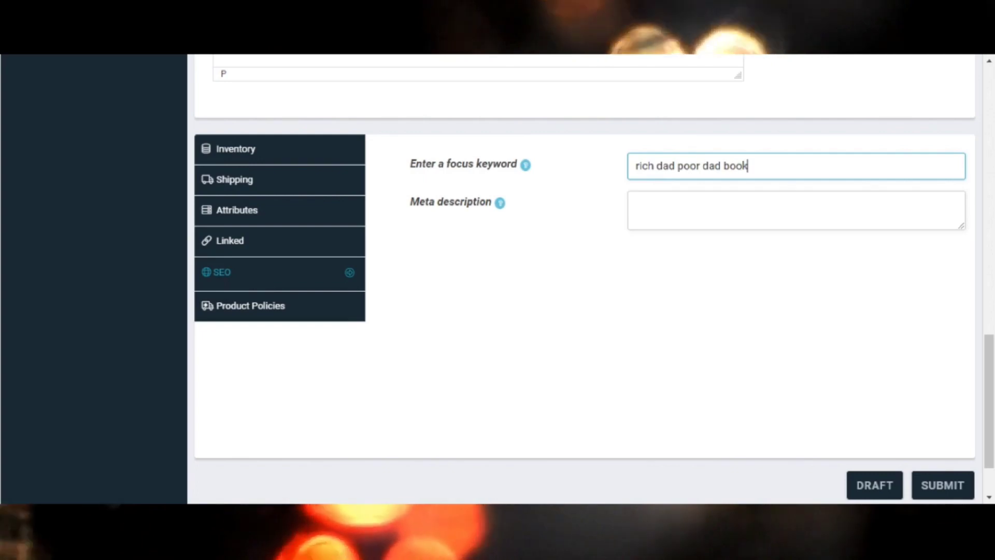
click(637, 204)
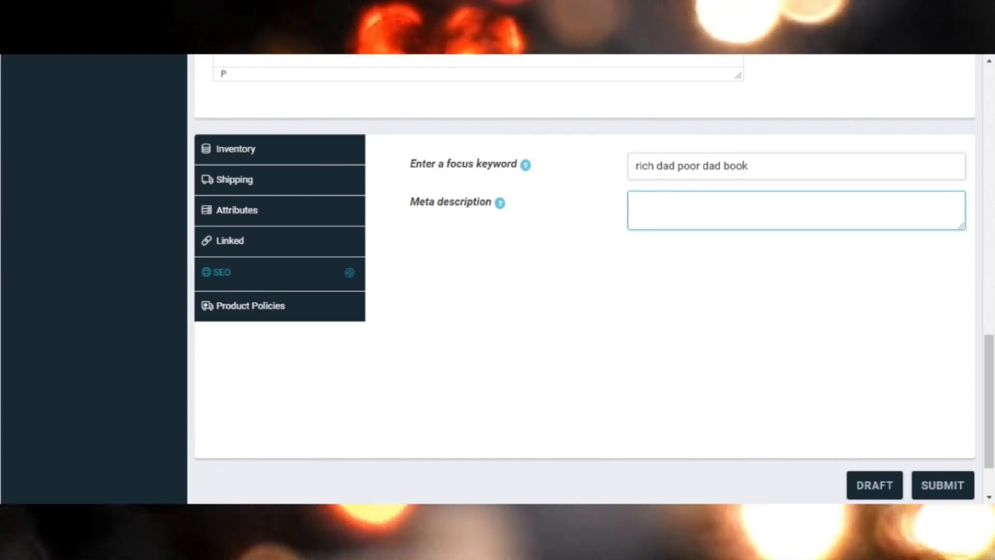
text(What The Rich Teach Their Kids About Money That The Poor And Middle Class Do Not!: (25th Anniversary Edition))
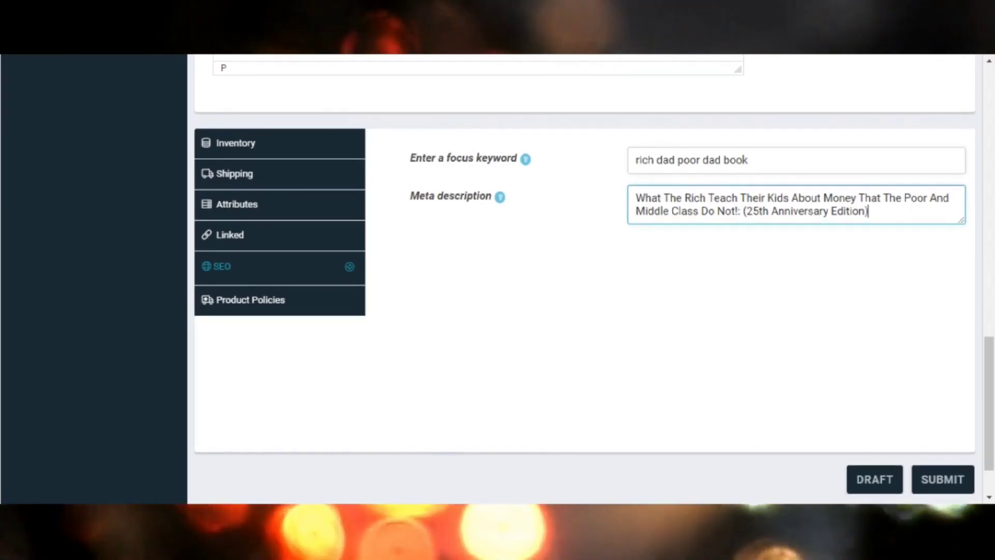
Enable overriding of the policy fields in the product policies.
scroll(618, 362, down, 1)
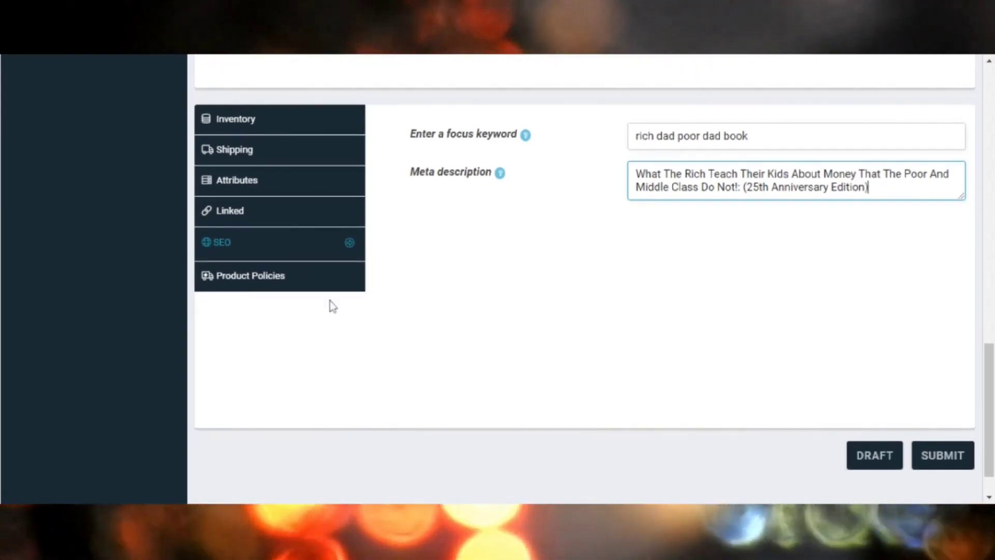
click(275, 282)
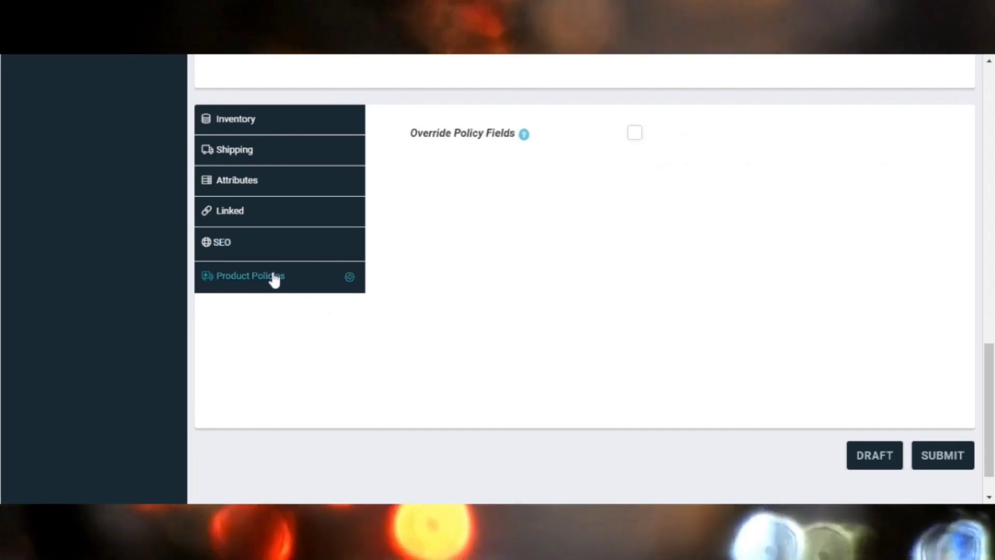
click(634, 135)
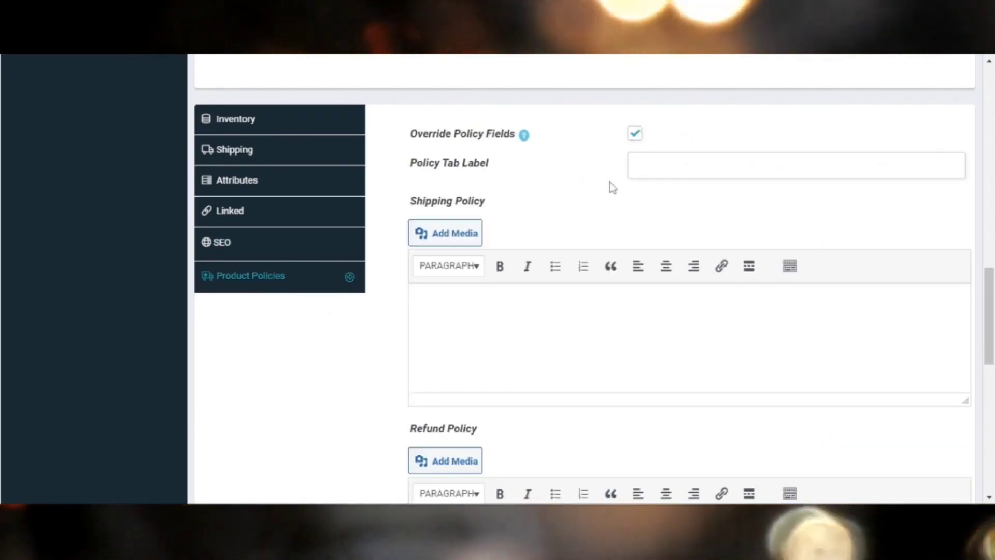
Enter "shipping usually takes 5 to 6 days" as the product's shipping policy.
scroll(612, 187, down, 1)
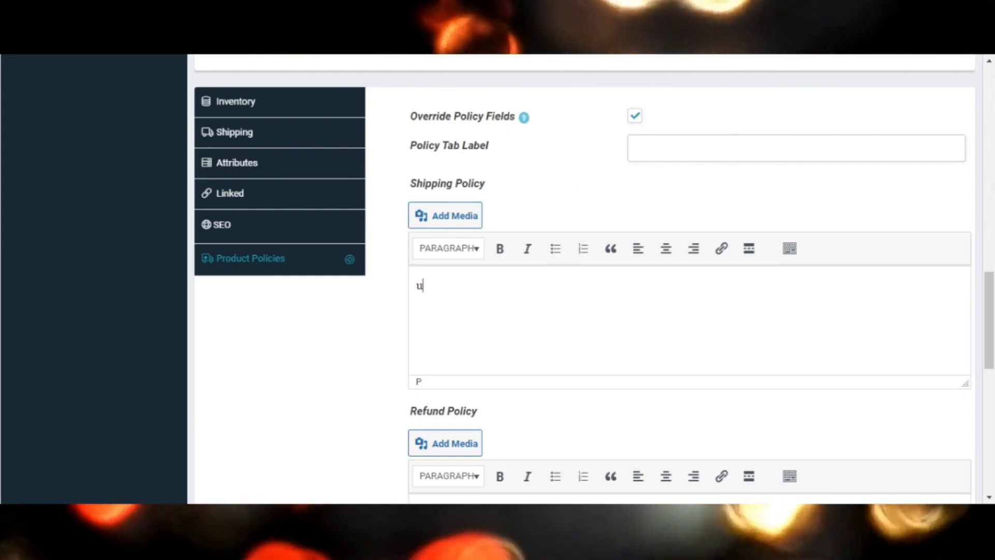
text(sh)
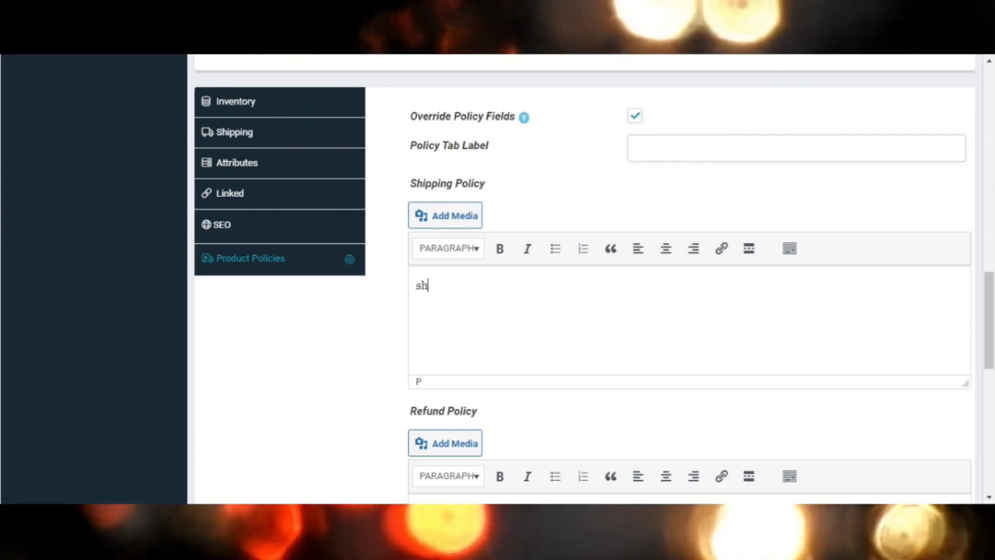
text(ipping )
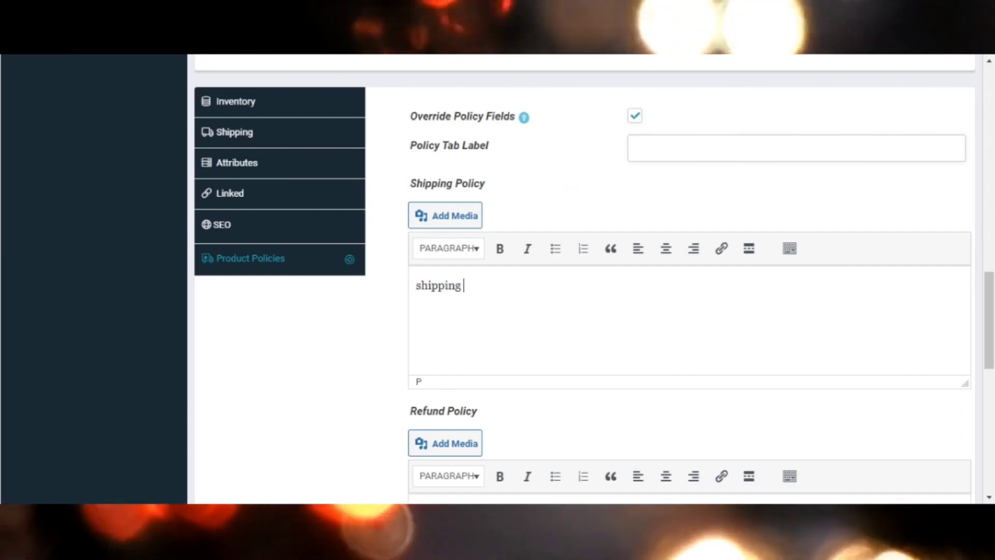
text(usuall)
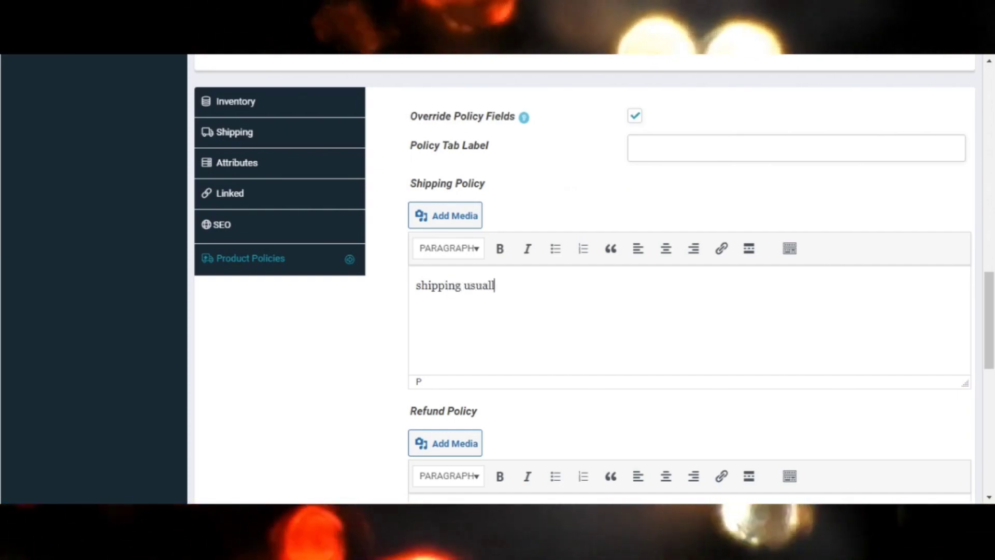
text(y take)
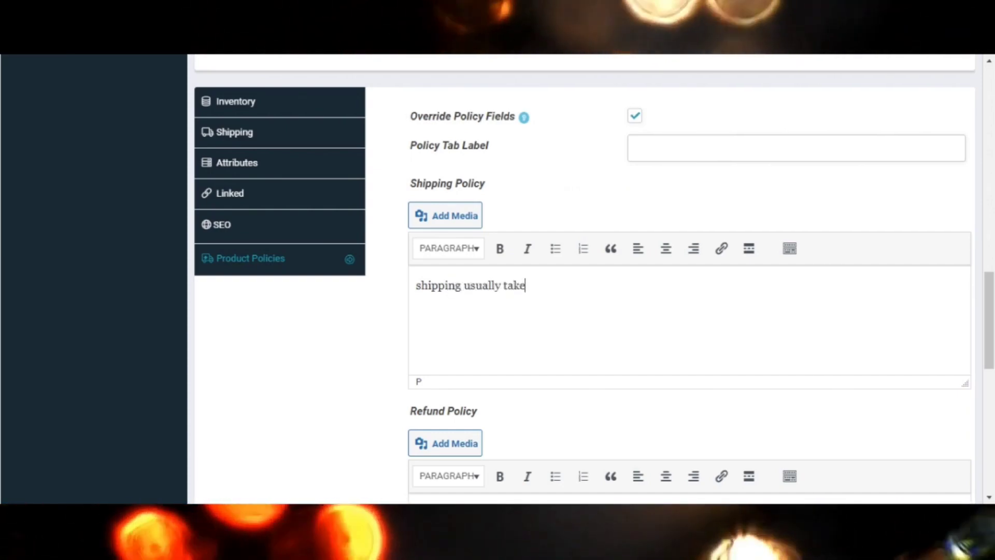
text(s 5 to 6)
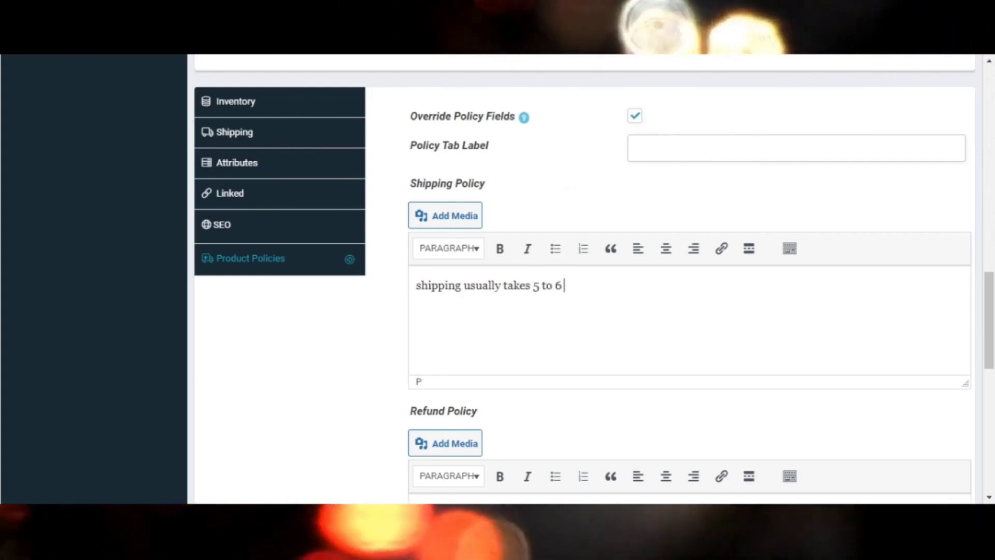
text( days)
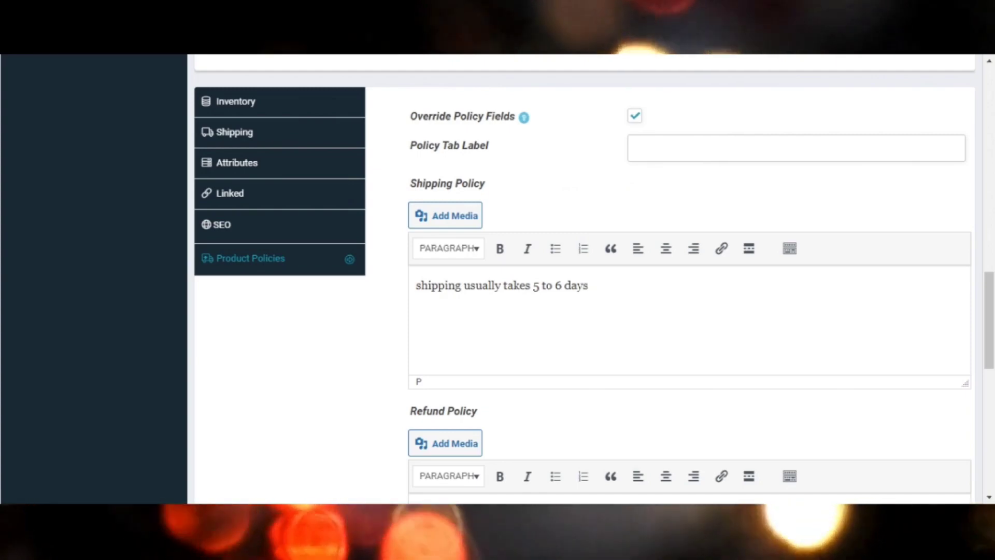
Submit the product, leaving the refund and cancellation/return/exchange policies empty.
scroll(689, 280, down, 3)
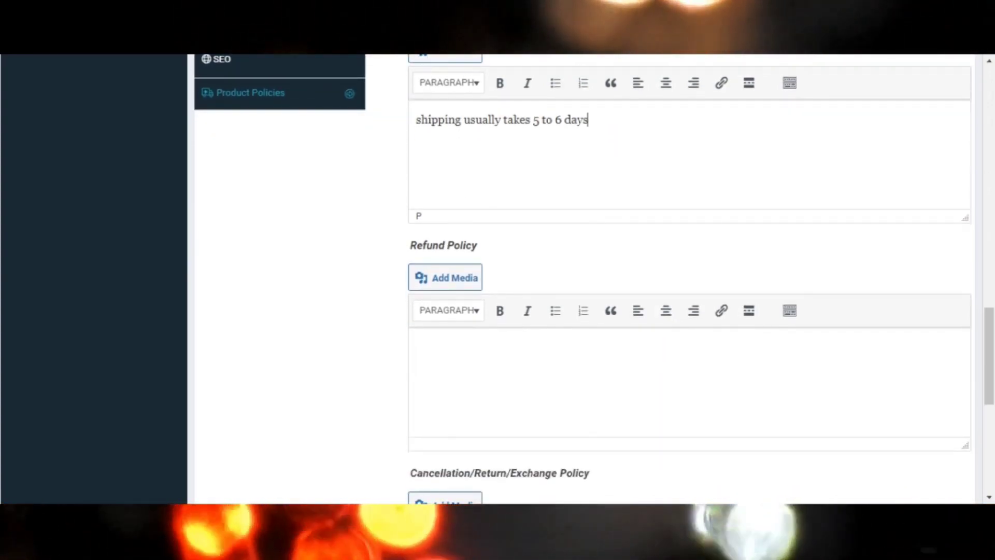
scroll(689, 280, up, 1)
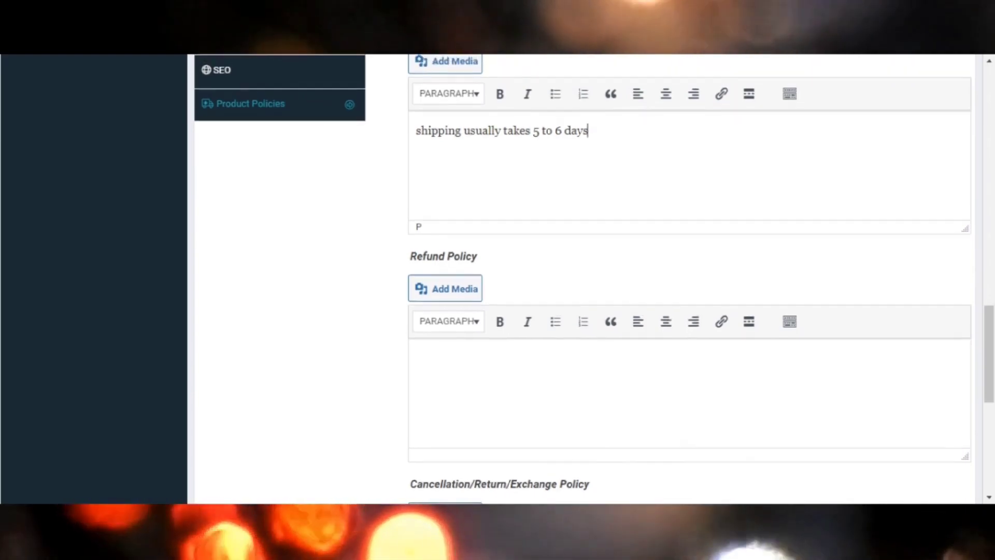
scroll(689, 280, down, 1)
scroll(689, 280, down, 1)
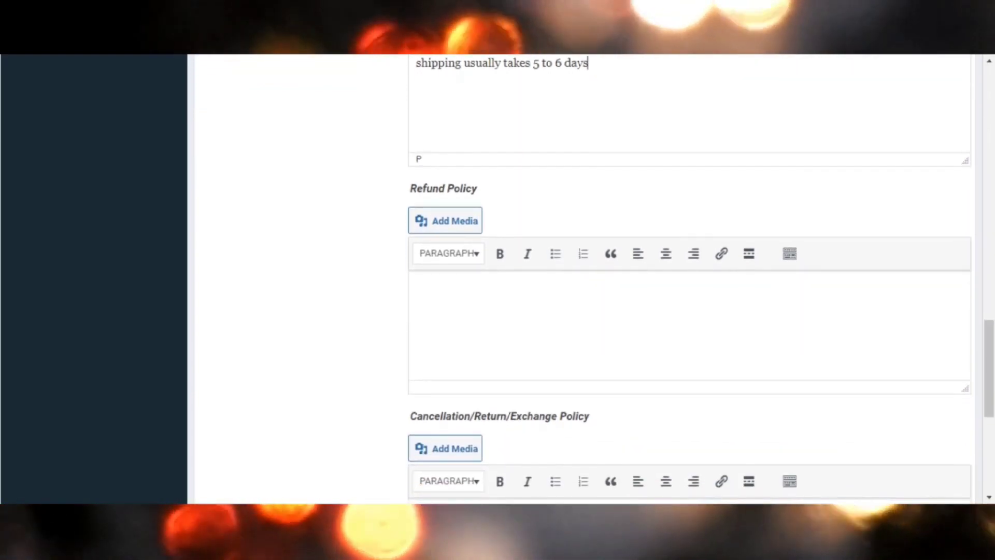
click(416, 290)
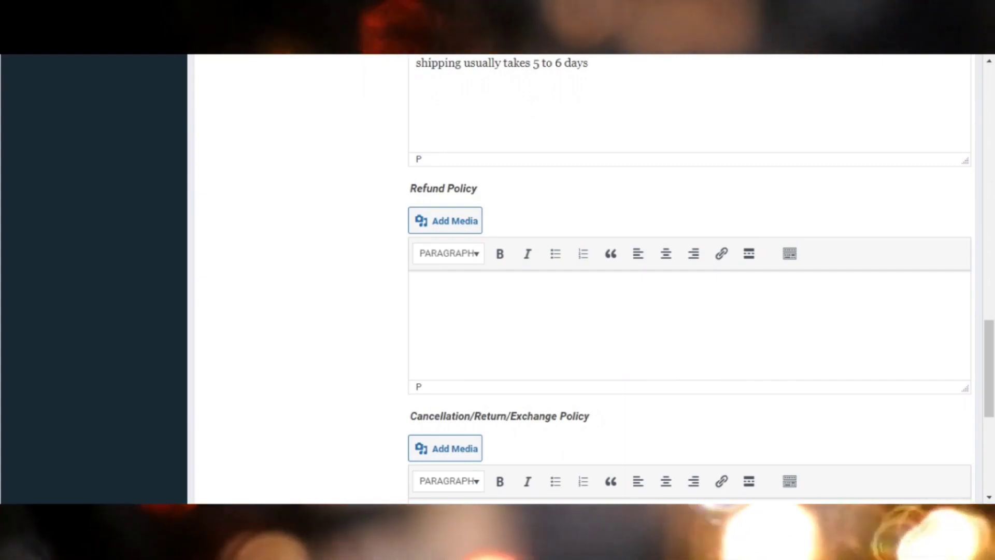
scroll(689, 280, down, 3)
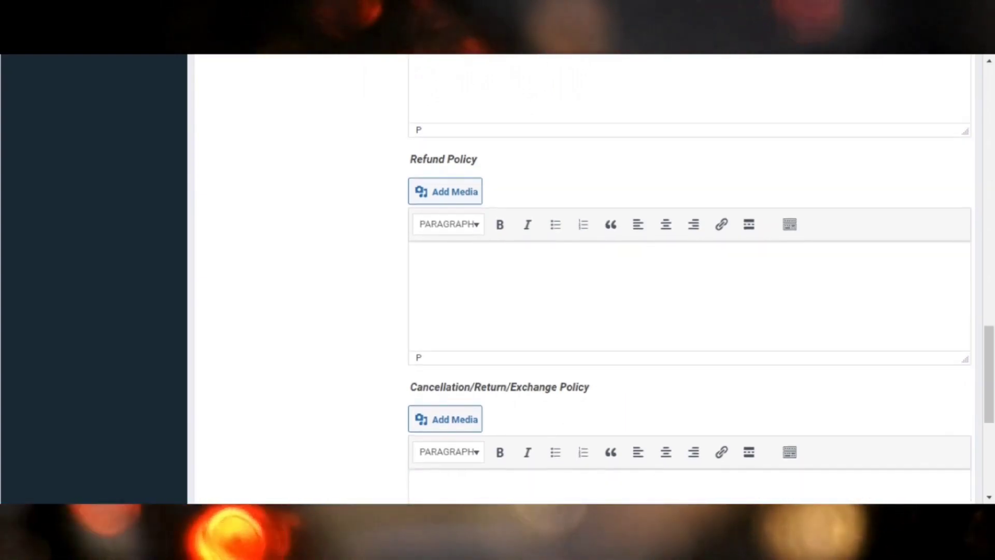
scroll(689, 280, down, 4)
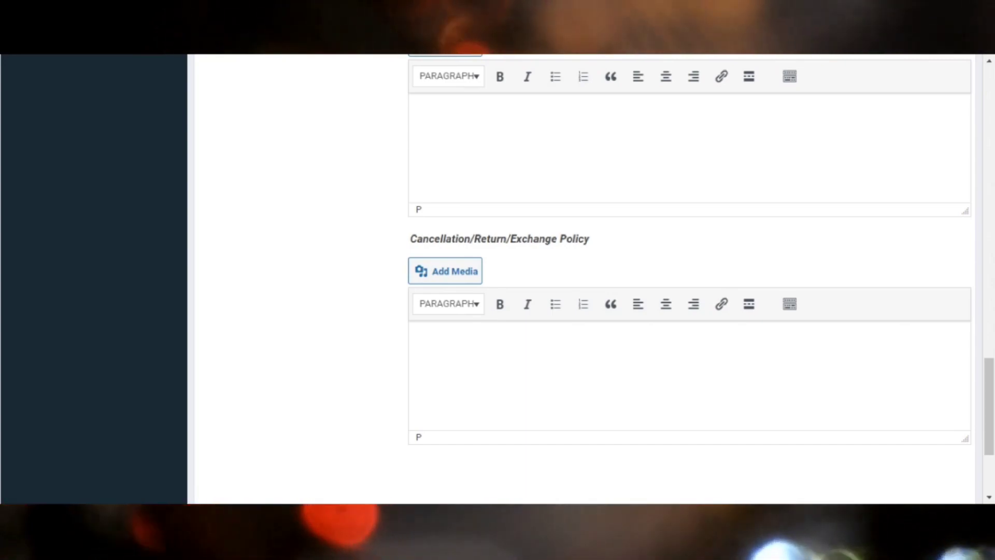
scroll(586, 280, down, 3)
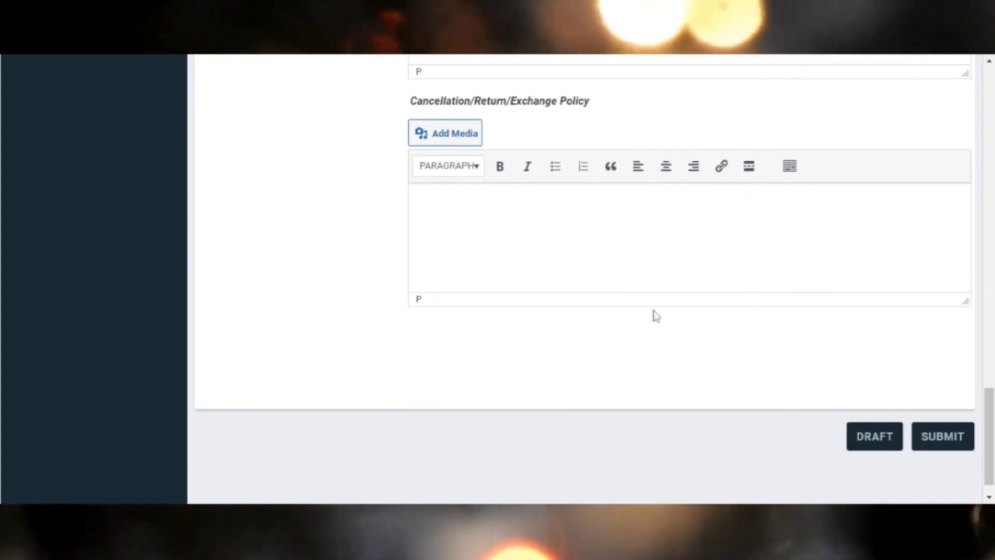
click(950, 437)
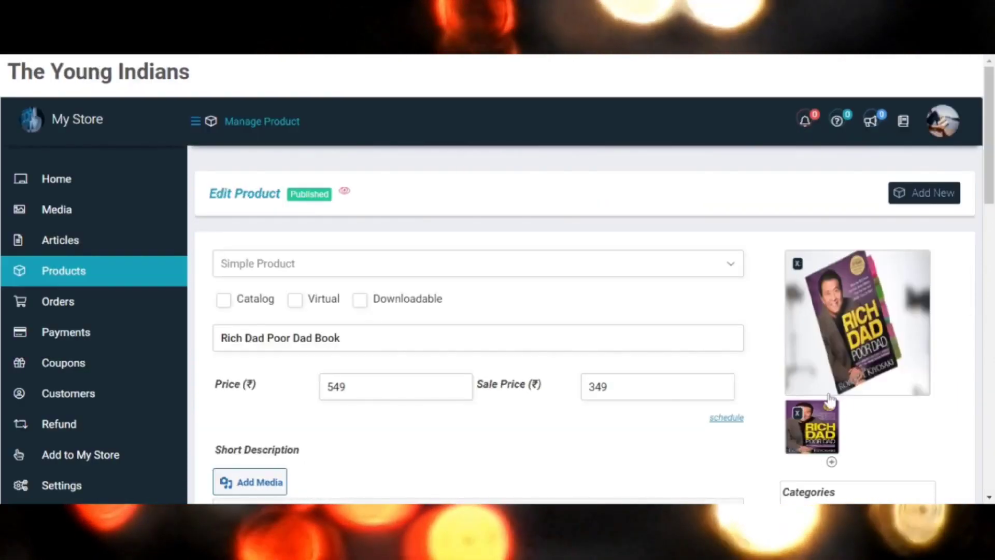
Review the submitted product's details and open its public store page.
scroll(831, 400, down, 1)
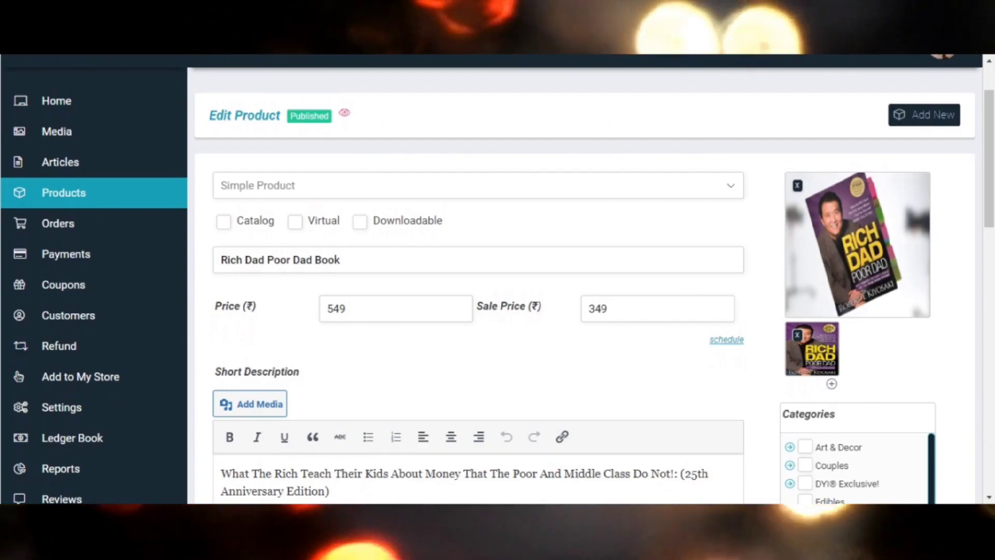
scroll(855, 337, down, 3)
scroll(855, 337, down, 2)
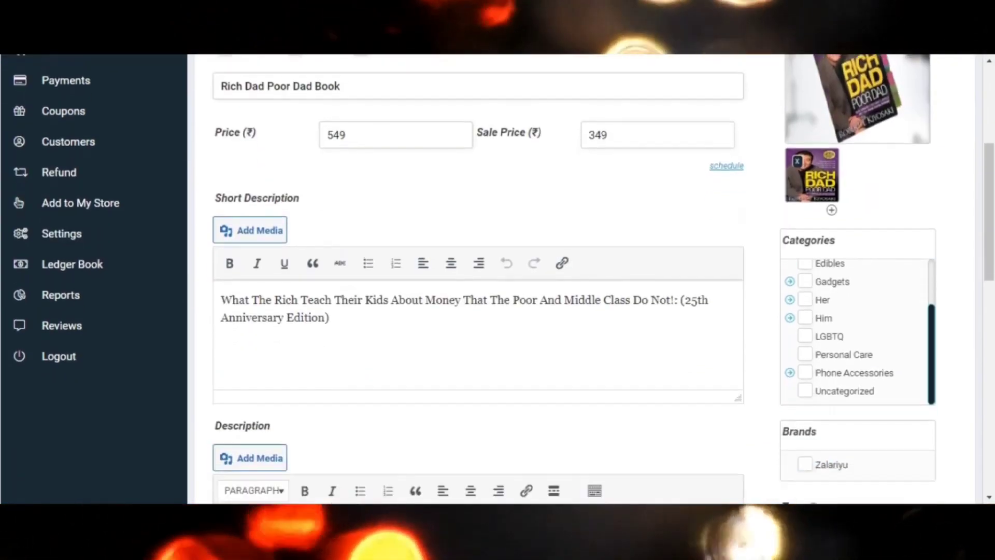
scroll(855, 337, down, 10)
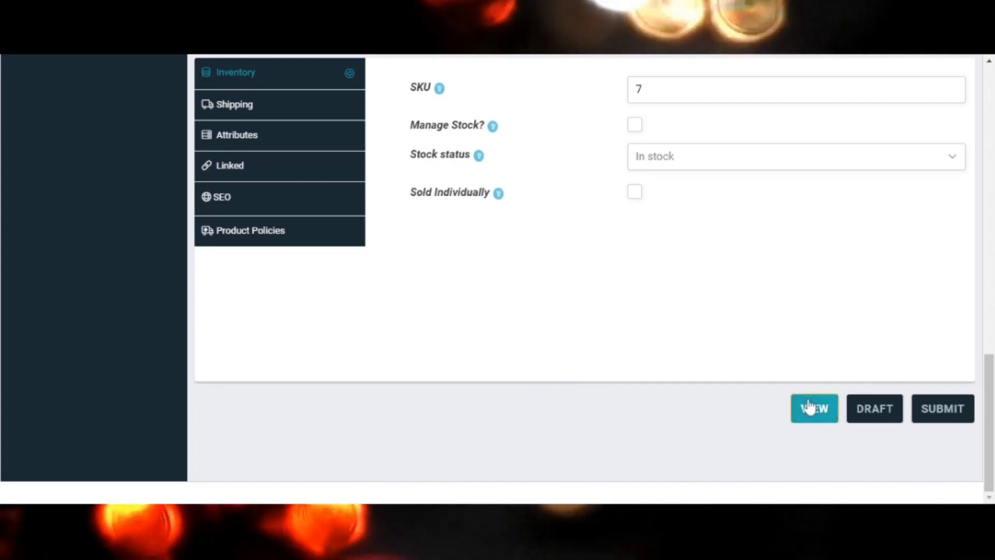
click(811, 408)
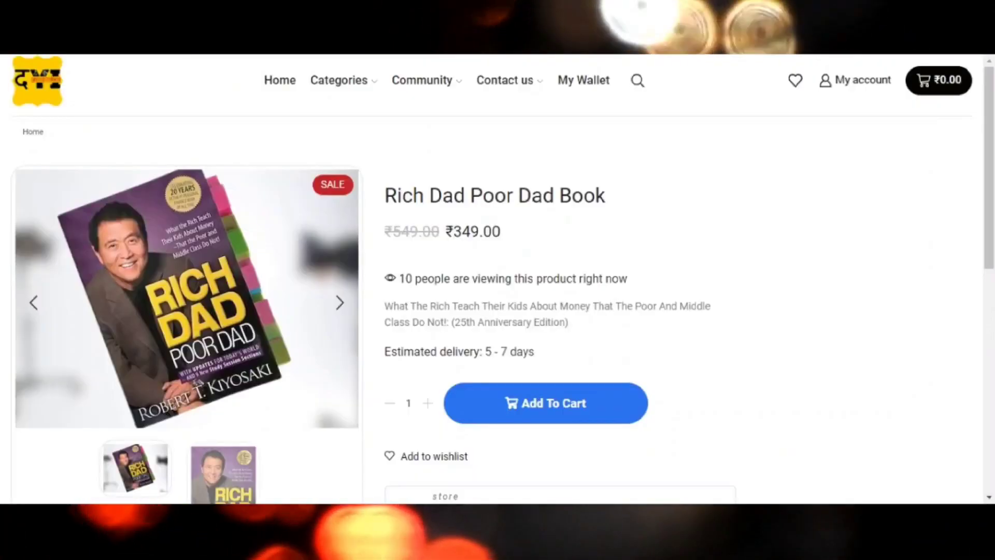